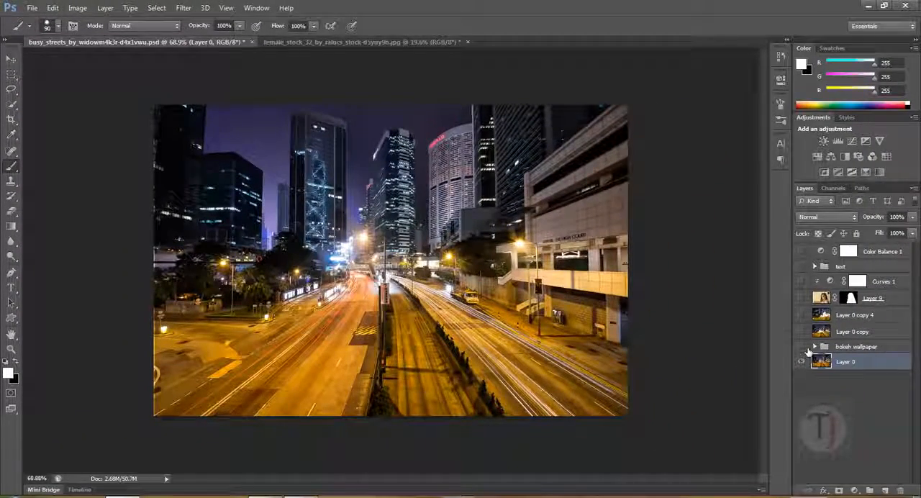
# Preview the bokeh wallpaper group and the Layer 0 copy layer by switching each one's visibility on and off
pyautogui.click(802, 347)
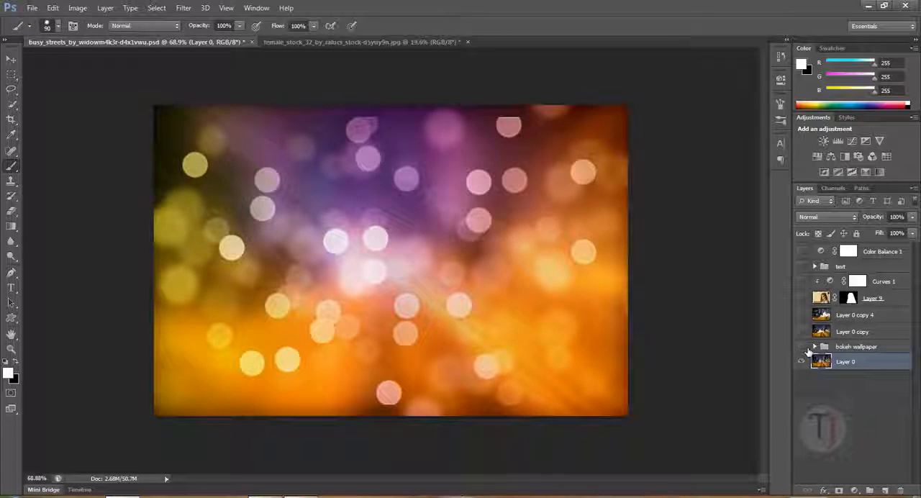
pyautogui.click(802, 347)
pyautogui.click(803, 332)
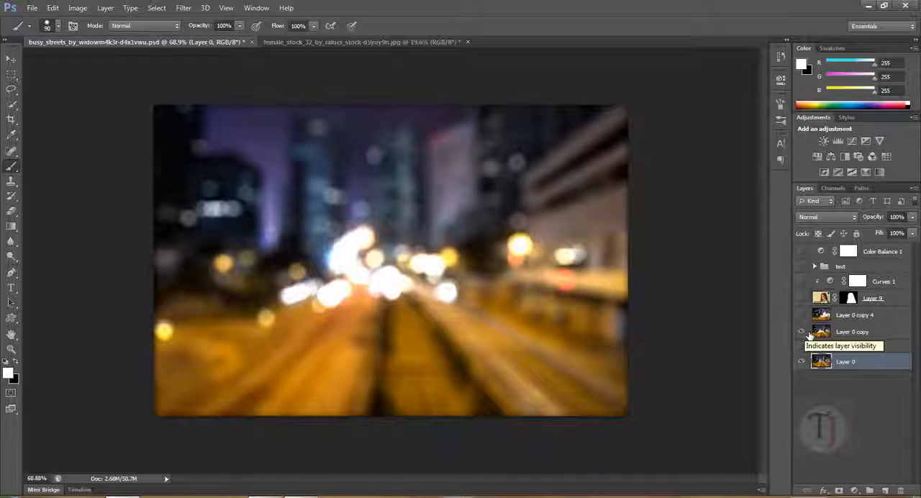
pyautogui.click(803, 332)
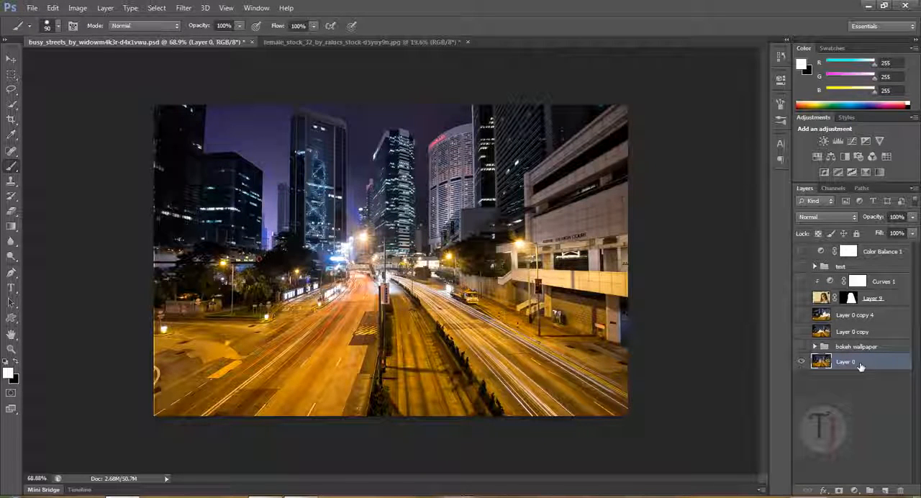
# Duplicate Layer 0 and convert the copy to a smart object
pyautogui.hotkey('ctrl', 'j')
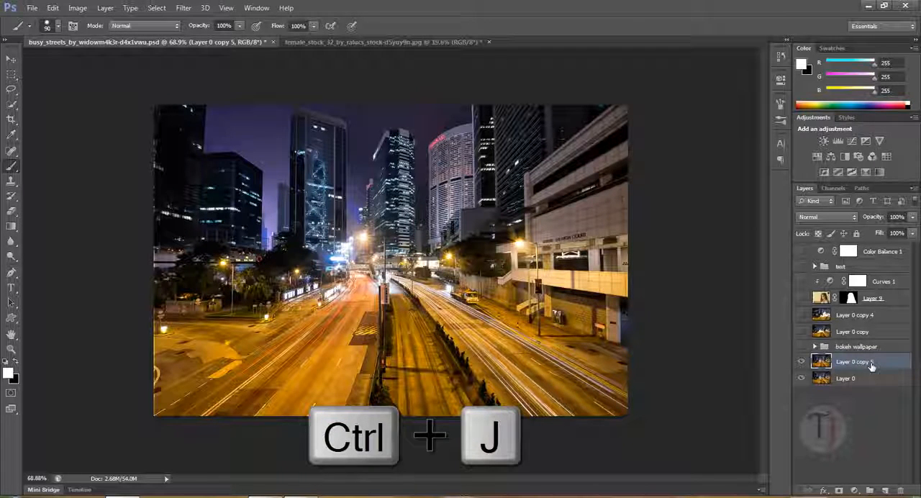
pyautogui.rightClick(871, 366)
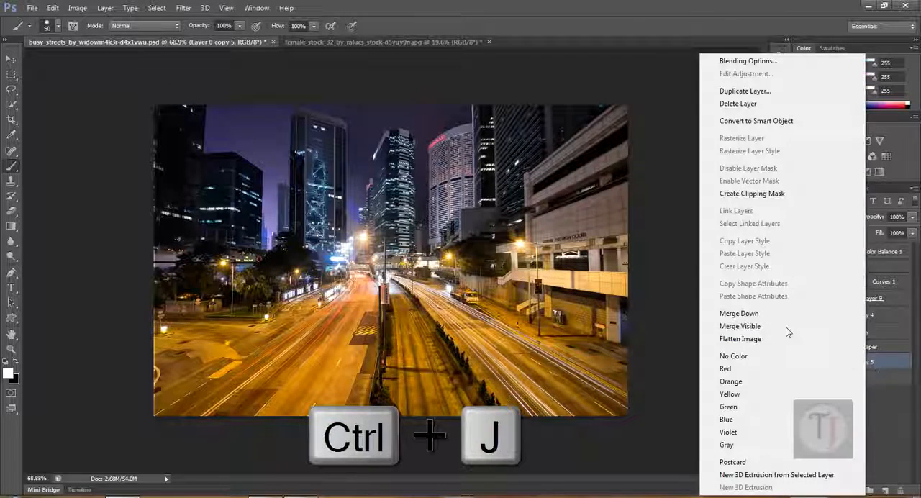
pyautogui.click(767, 123)
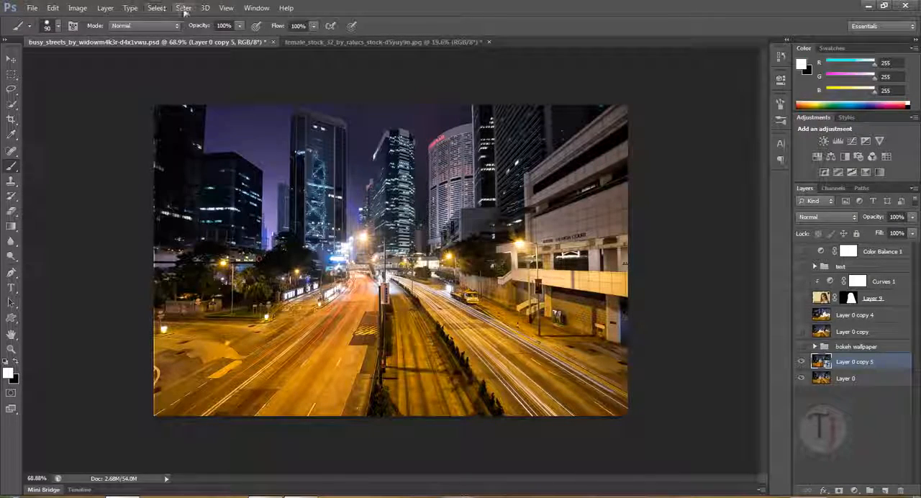
# Apply a Gaussian Blur with a radius of 41.5 pixels to the duplicated street layer
pyautogui.click(184, 8)
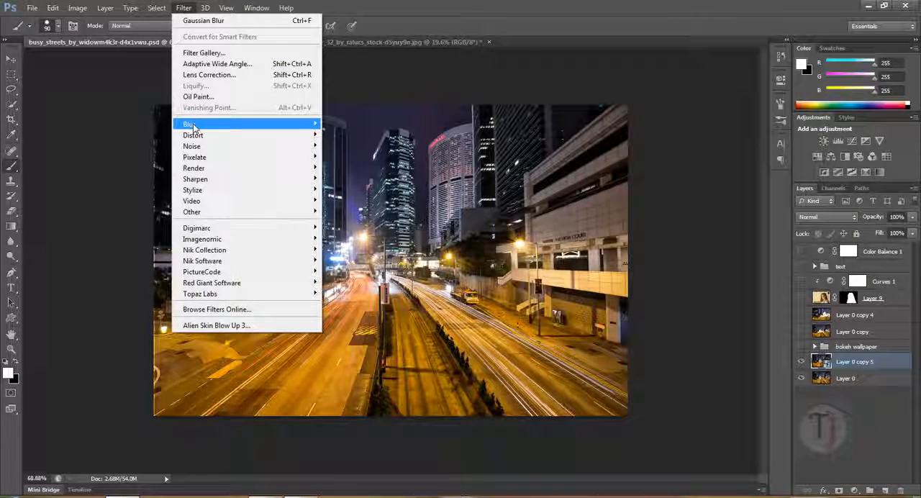
pyautogui.moveTo(216, 123)
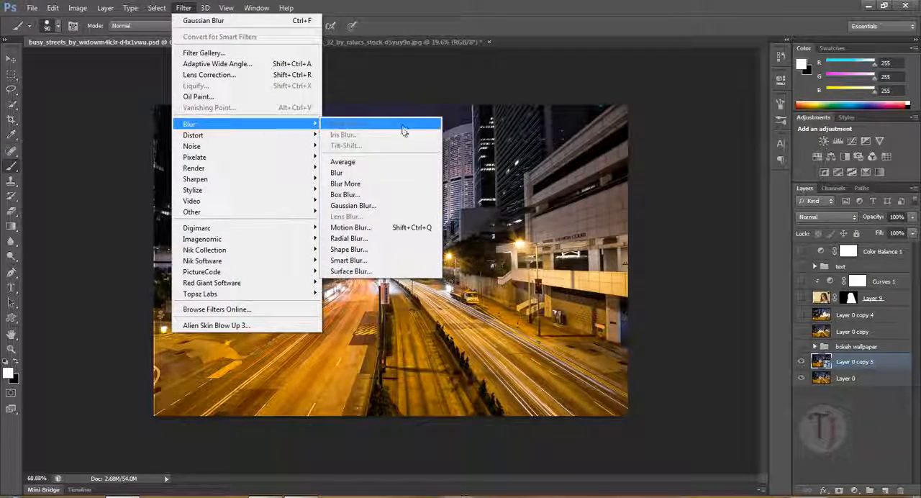
pyautogui.click(375, 208)
pyautogui.moveTo(680, 305); pyautogui.dragTo(624, 304)
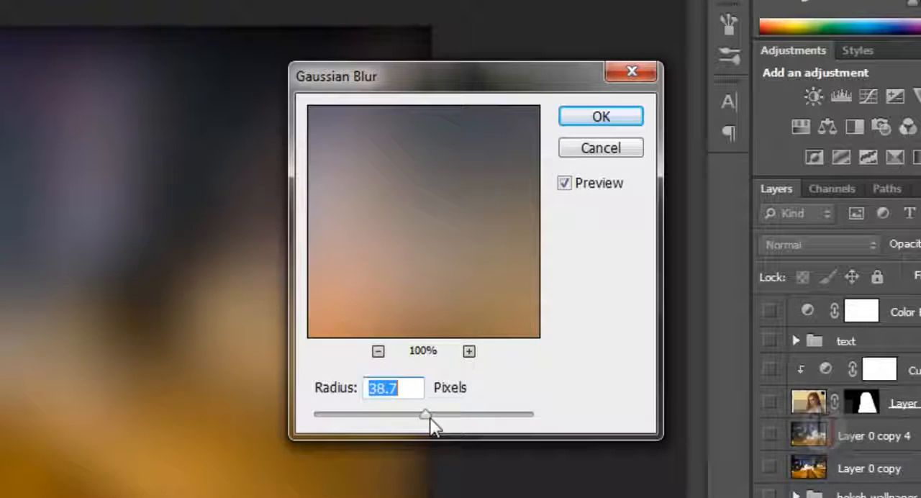
pyautogui.moveTo(425, 417); pyautogui.dragTo(427, 415)
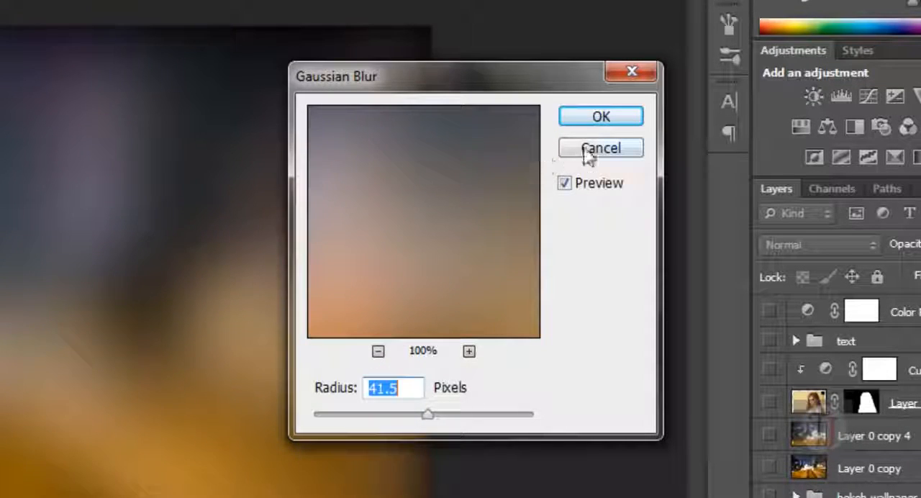
pyautogui.click(597, 118)
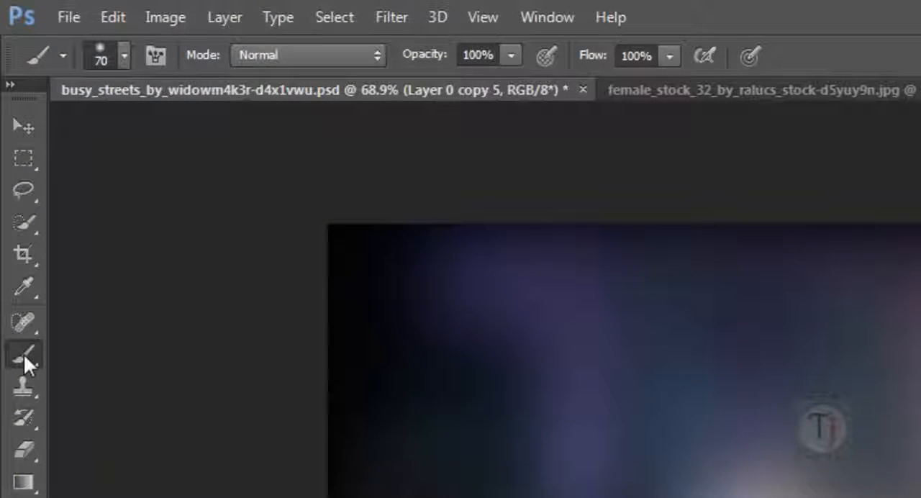
pyautogui.click(118, 63)
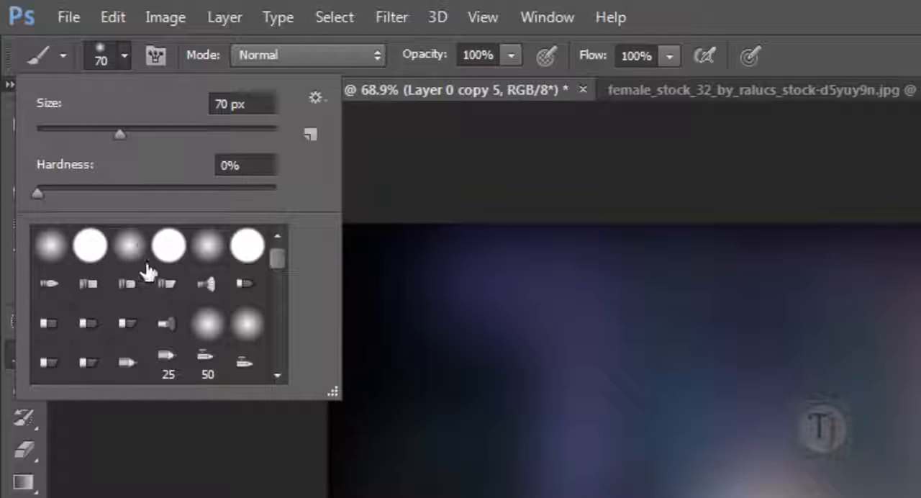
pyautogui.click(425, 141)
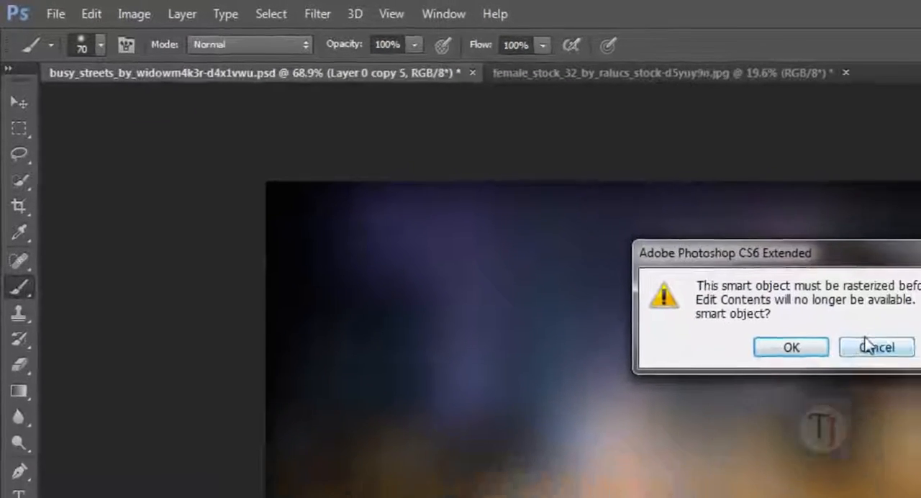
pyautogui.click(874, 346)
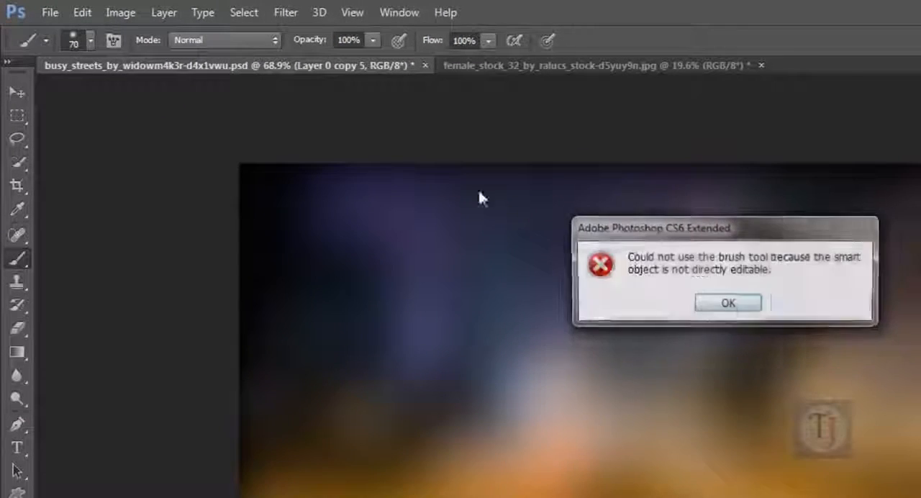
pyautogui.click(728, 302)
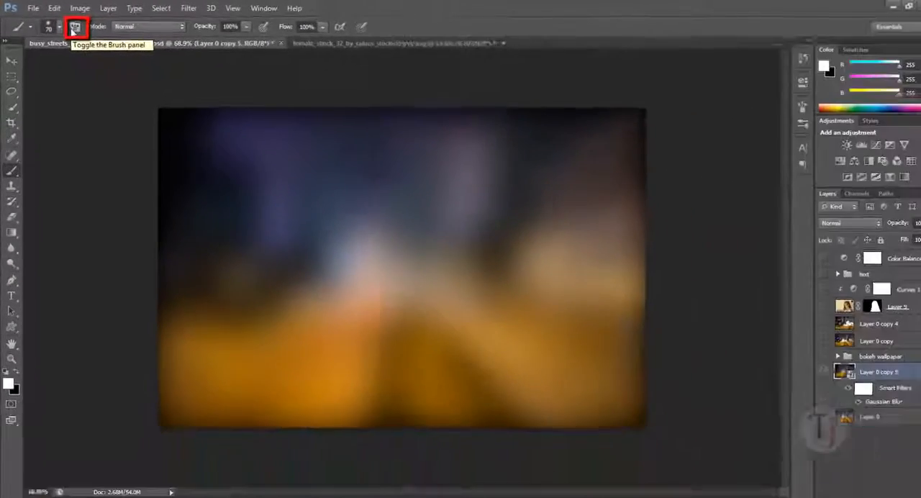
# Set the 70 px brush tip to 100% hardness and 151% spacing
pyautogui.click(104, 39)
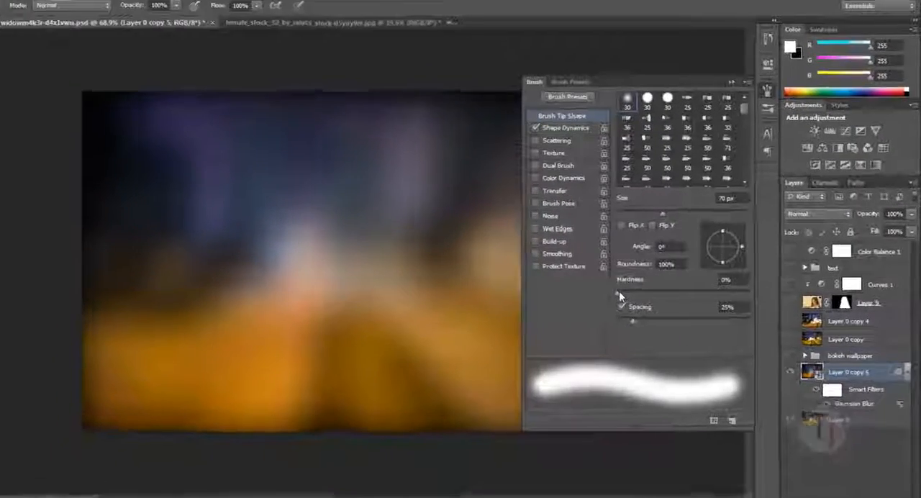
pyautogui.moveTo(645, 290); pyautogui.dragTo(840, 280)
pyautogui.moveTo(554, 345); pyautogui.dragTo(639, 341)
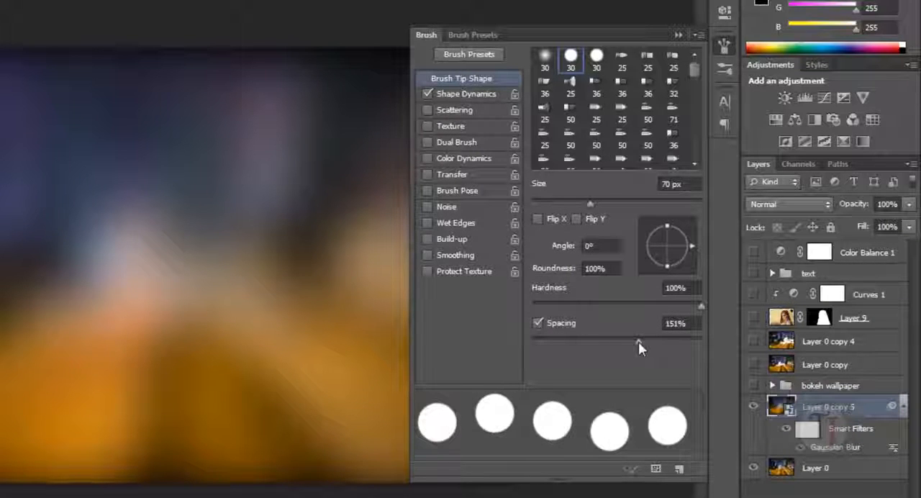
# Enable Scattering for the brush with a scatter of 919% and a count of 2
pyautogui.click(446, 112)
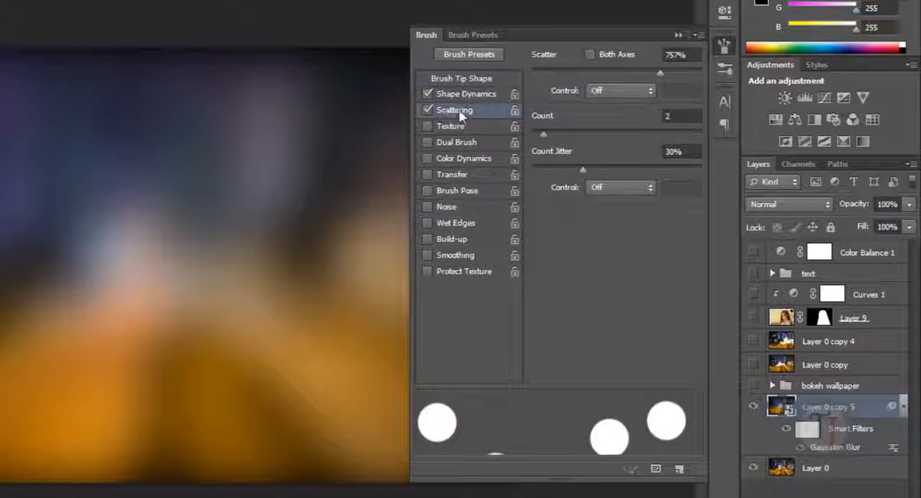
pyautogui.moveTo(663, 74); pyautogui.dragTo(712, 74)
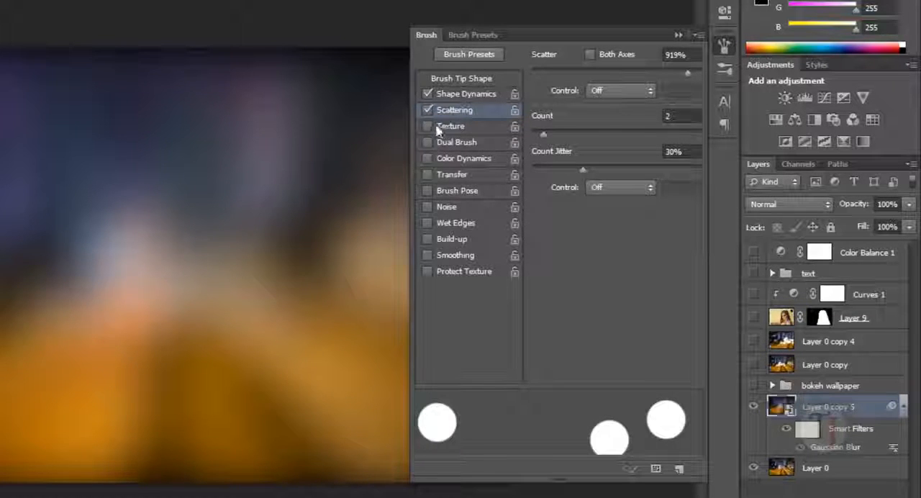
pyautogui.click(544, 132)
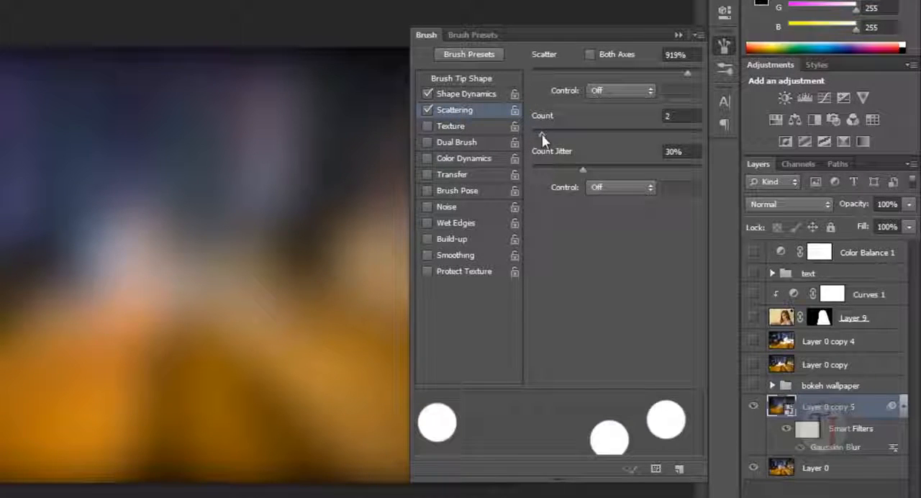
# Enable Transfer for the brush with opacity jitter at 100% and flow jitter at 0%, then close the brush settings
pyautogui.click(427, 174)
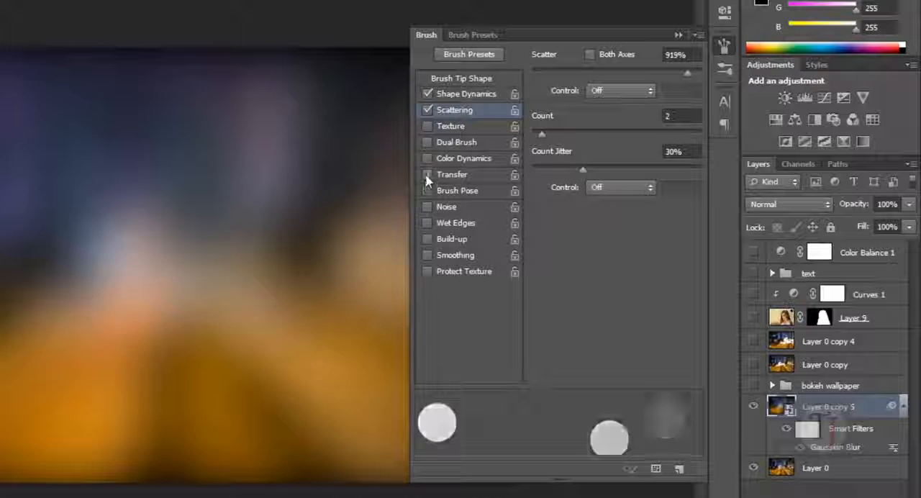
pyautogui.click(452, 174)
pyautogui.moveTo(543, 72)
pyautogui.mouseDown()
pyautogui.moveTo(598, 82)
pyautogui.moveTo(756, 81)
pyautogui.mouseUp()
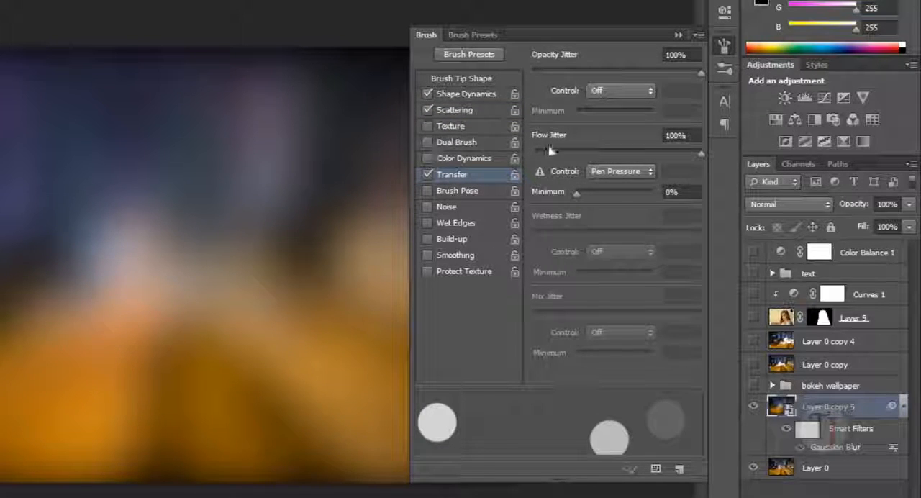
pyautogui.moveTo(554, 155); pyautogui.dragTo(502, 157)
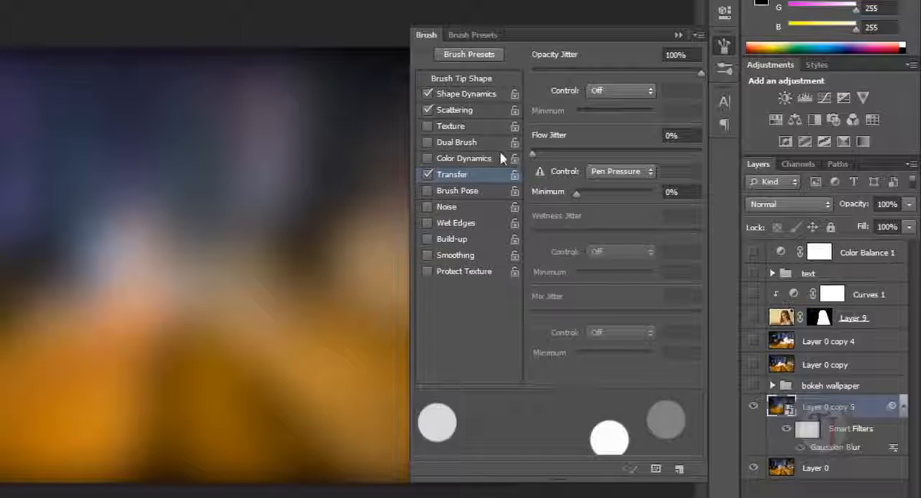
pyautogui.click(679, 36)
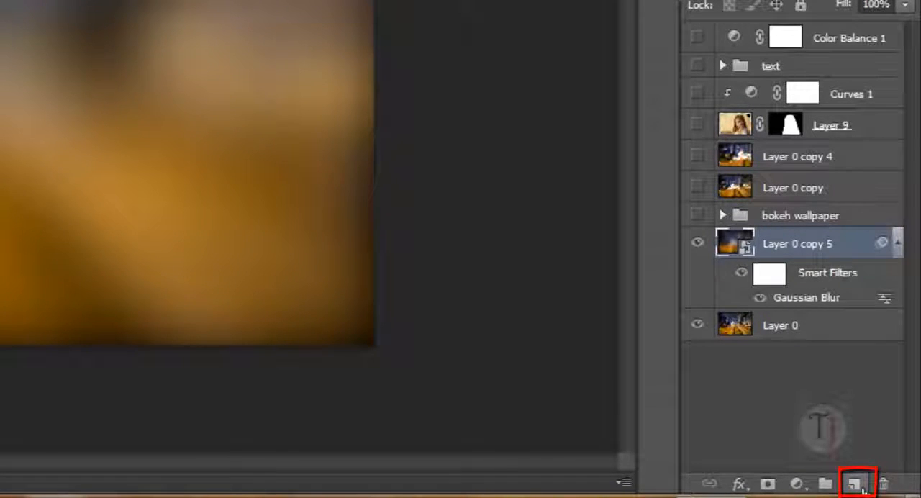
# Add a new layer above the blurred copy and paint white bokeh circles scattered across the whole image
pyautogui.click(862, 488)
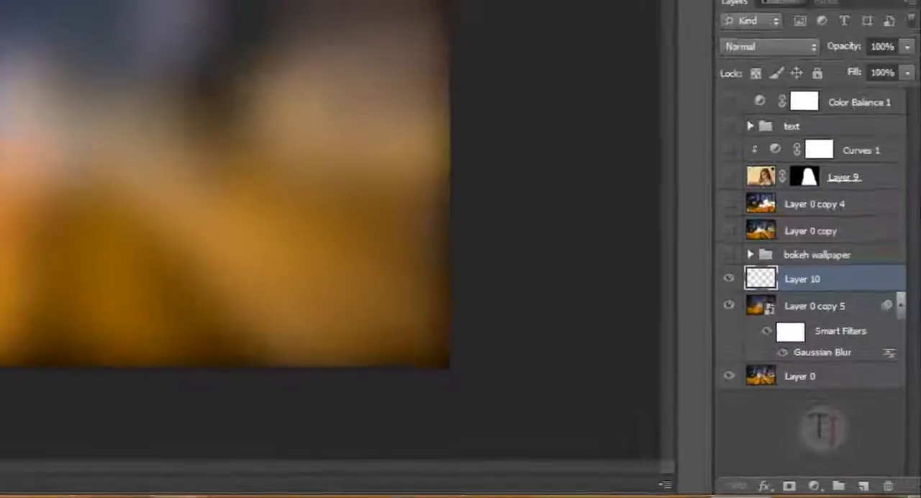
pyautogui.moveTo(195, 214)
pyautogui.mouseDown()
pyautogui.moveTo(286, 185)
pyautogui.moveTo(397, 257)
pyautogui.moveTo(257, 364)
pyautogui.moveTo(446, 349)
pyautogui.mouseUp()
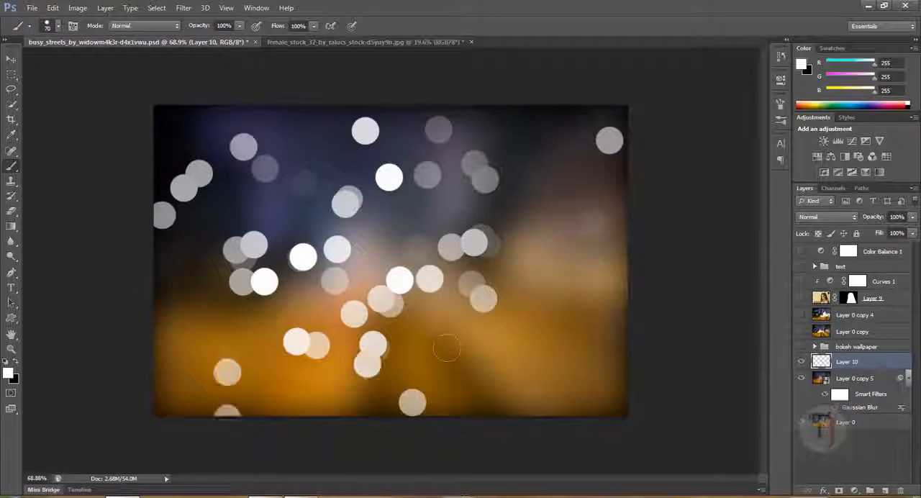
pyautogui.click(450, 349)
pyautogui.click(541, 263)
pyautogui.click(568, 286)
pyautogui.click(604, 390)
pyautogui.click(611, 350)
pyautogui.click(342, 299)
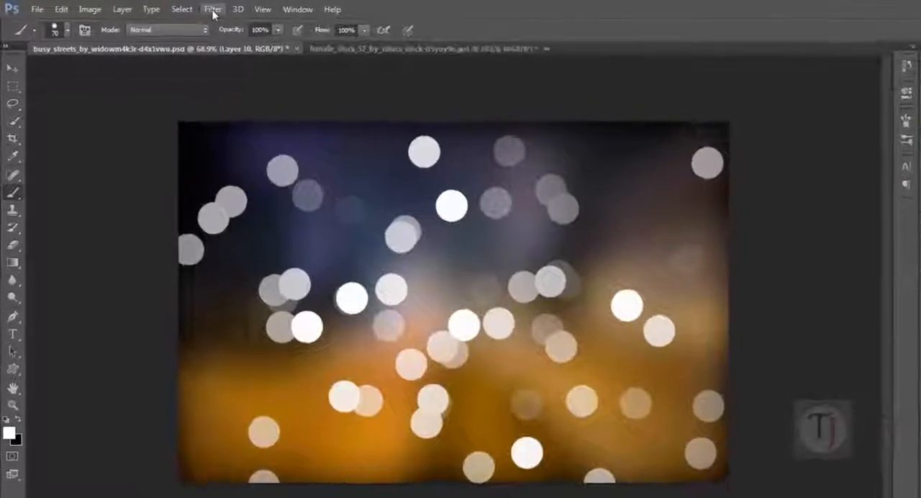
# Apply a Gaussian Blur with a radius of 38.7 pixels to the painted circles layer
pyautogui.click(213, 10)
pyautogui.moveTo(225, 141)
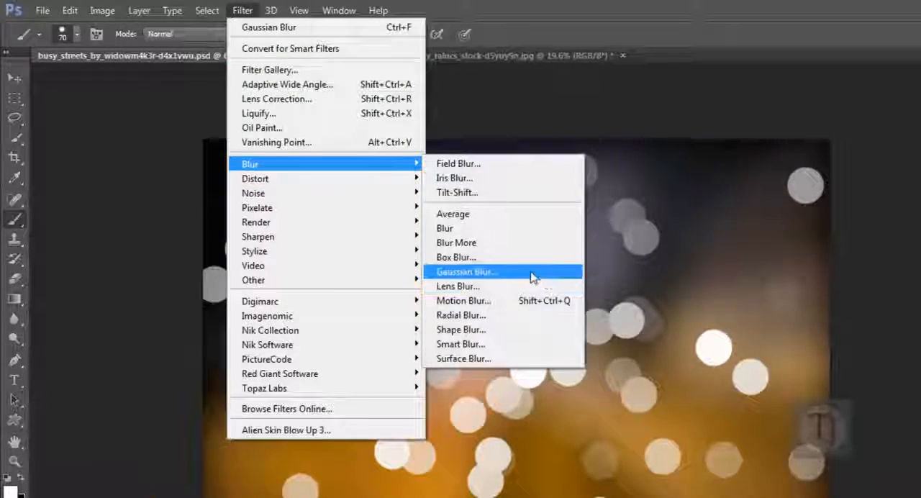
pyautogui.click(532, 277)
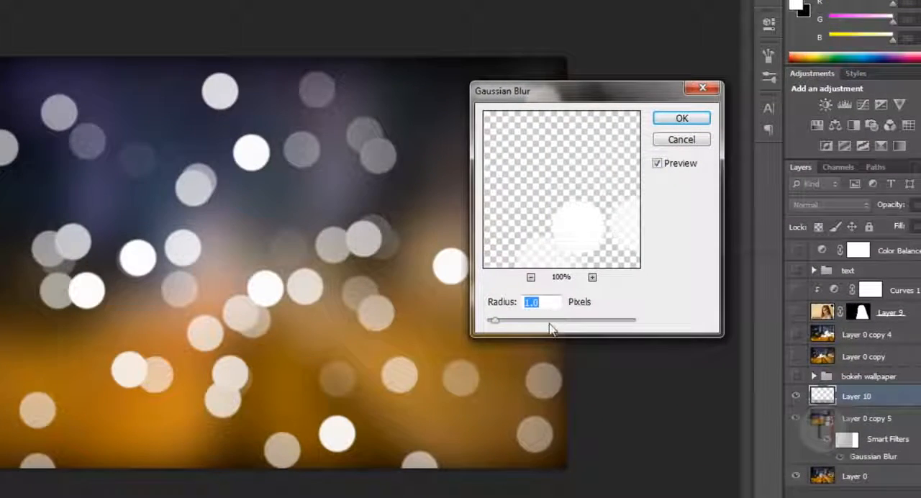
pyautogui.moveTo(550, 323)
pyautogui.mouseDown()
pyautogui.moveTo(580, 324)
pyautogui.moveTo(557, 324)
pyautogui.moveTo(565, 328)
pyautogui.mouseUp()
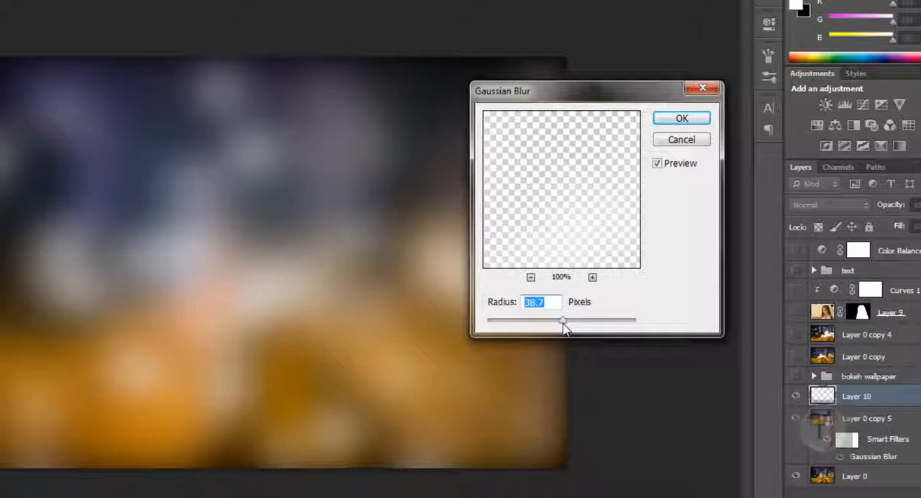
pyautogui.click(677, 120)
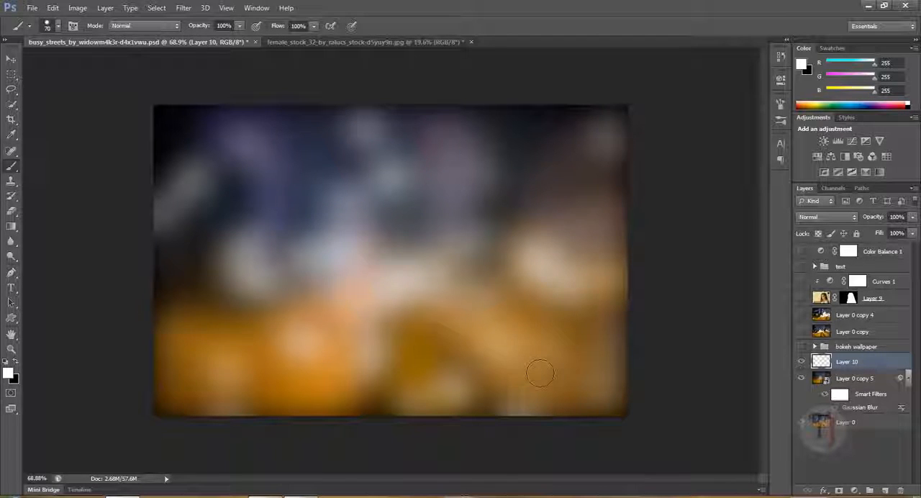
# Add another layer above the blurred circles and paint a second set of scattered white bokeh circles on it
pyautogui.click(886, 490)
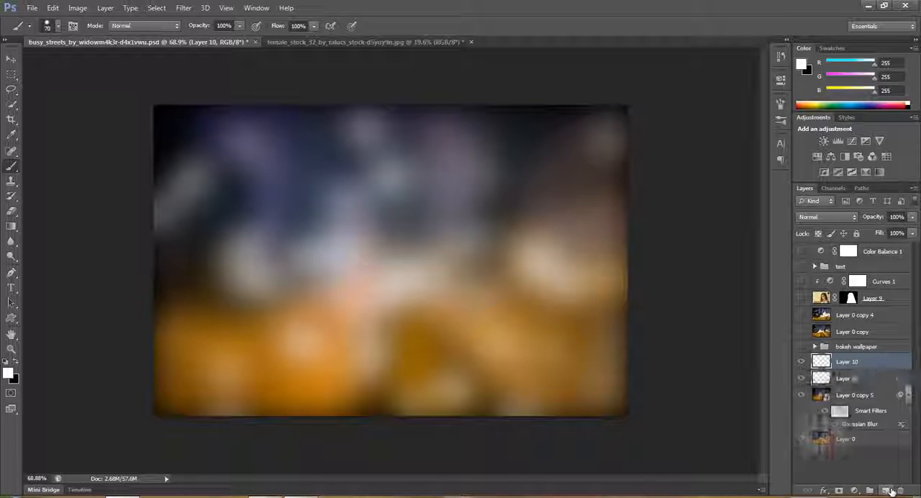
pyautogui.moveTo(210, 170)
pyautogui.mouseDown()
pyautogui.moveTo(287, 252)
pyautogui.moveTo(585, 177)
pyautogui.moveTo(519, 280)
pyautogui.moveTo(437, 375)
pyautogui.mouseUp()
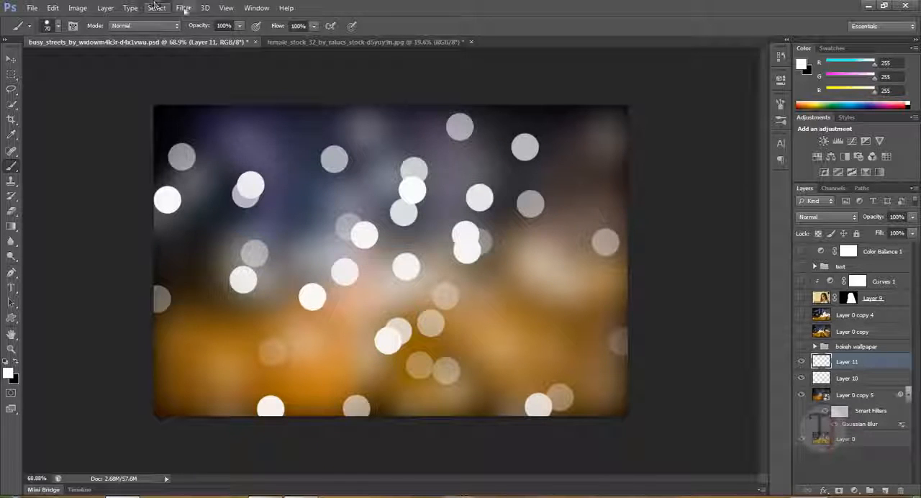
# Apply a Gaussian Blur with a radius of 52.1 pixels to the second painted circles layer, Layer 11
pyautogui.click(184, 7)
pyautogui.moveTo(216, 124)
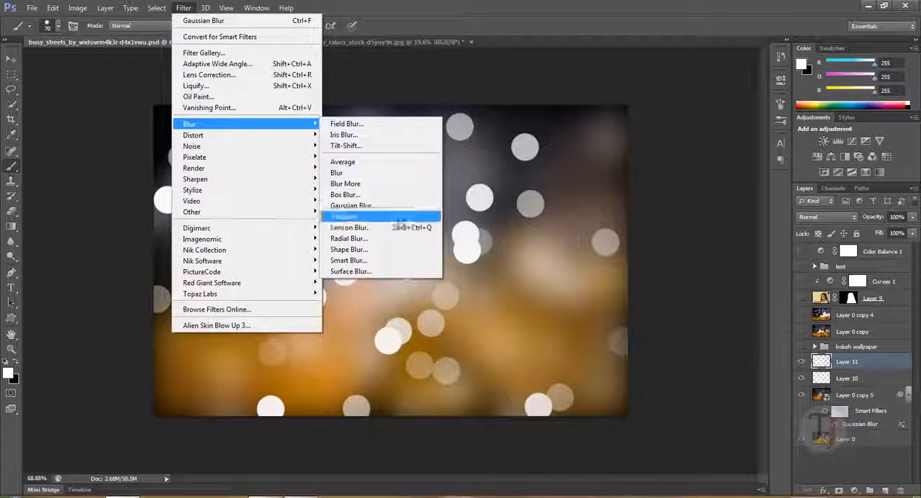
pyautogui.click(392, 205)
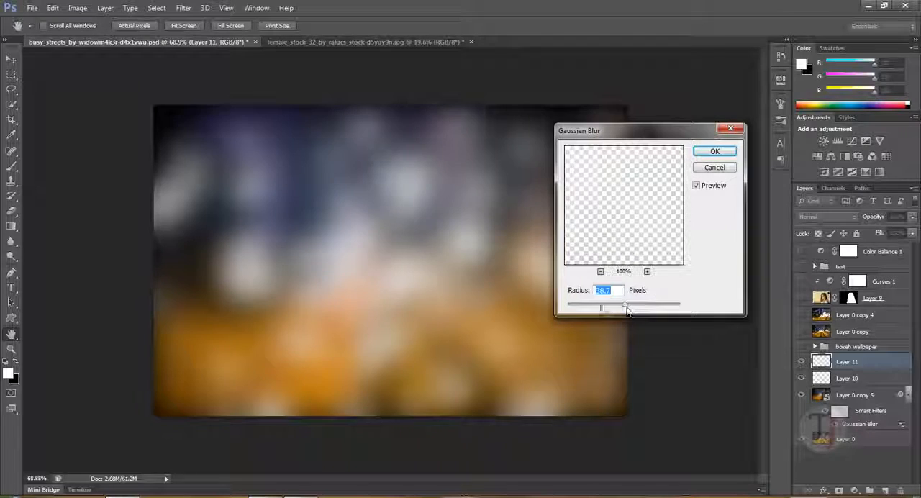
pyautogui.moveTo(626, 308)
pyautogui.mouseDown()
pyautogui.moveTo(605, 304)
pyautogui.moveTo(631, 306)
pyautogui.mouseUp()
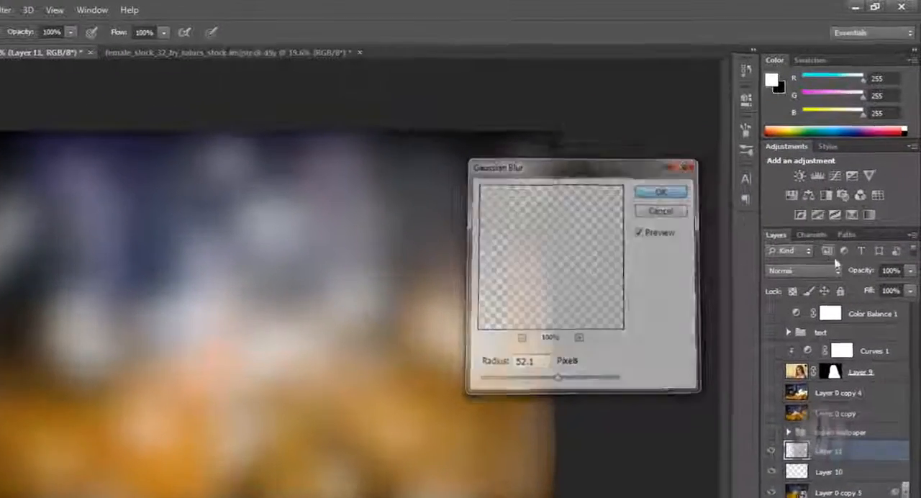
pyautogui.click(715, 151)
# Set Layer 11's blend mode to Overlay and toggle its visibility to compare the effect
pyautogui.click(824, 216)
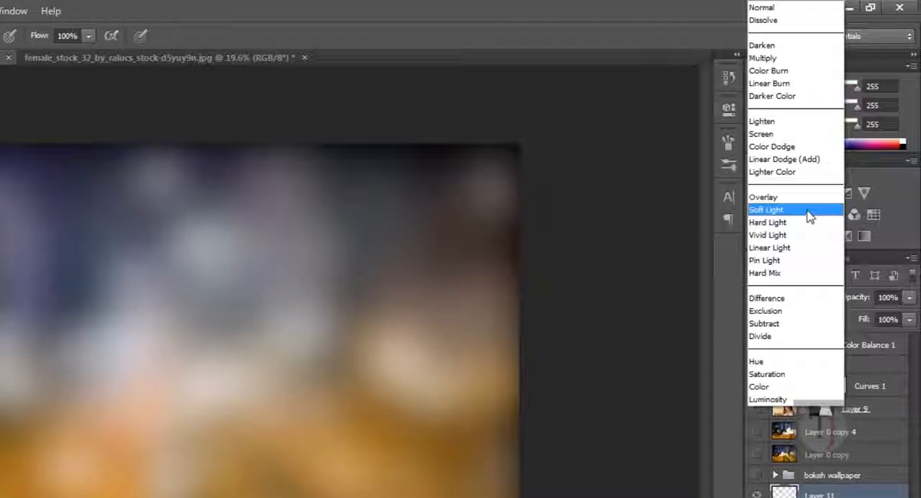
pyautogui.click(805, 199)
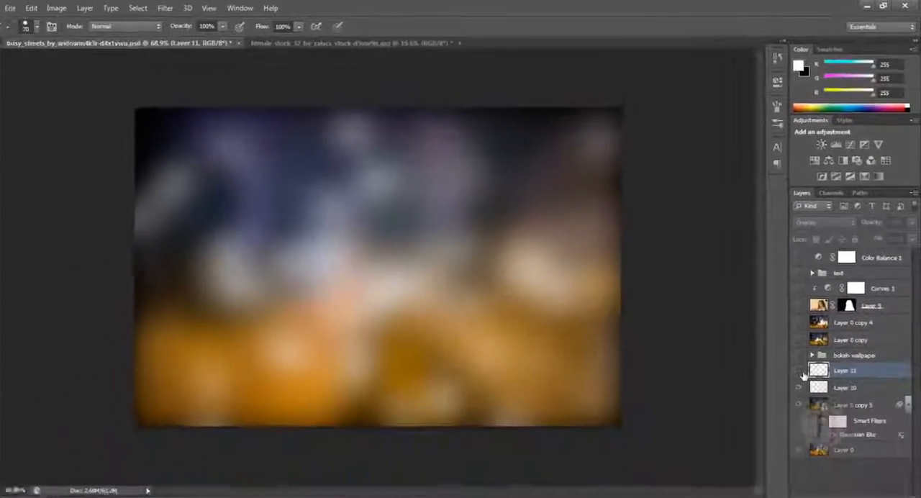
pyautogui.click(802, 371)
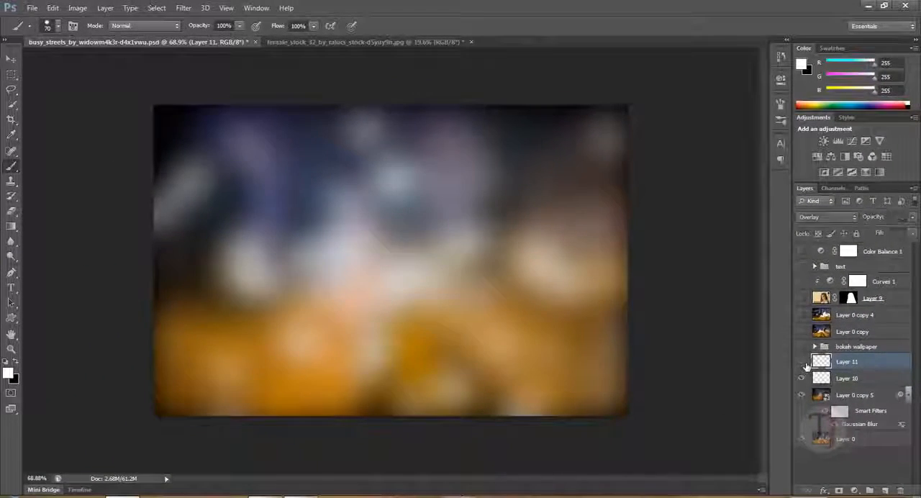
pyautogui.click(802, 371)
pyautogui.click(802, 371)
pyautogui.click(805, 364)
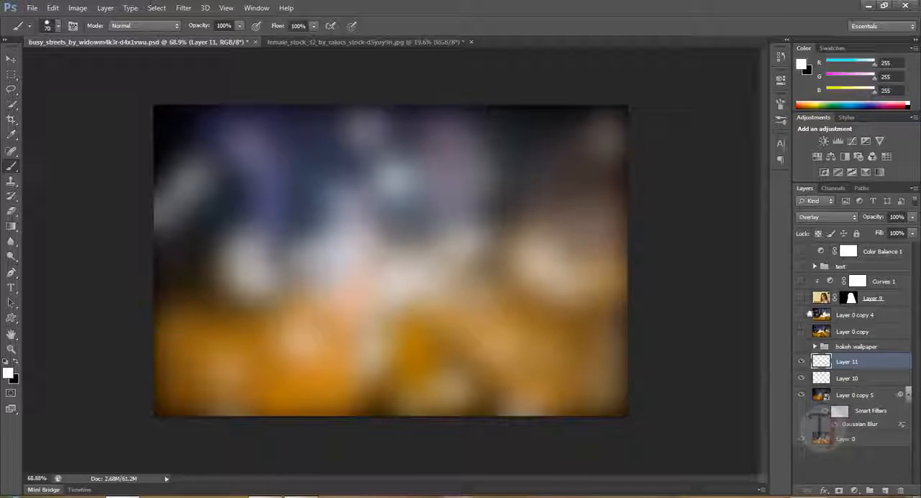
# Add a new layer above Layer 11 and paint a third set of white bokeh circles scattered across the image
pyautogui.click(885, 490)
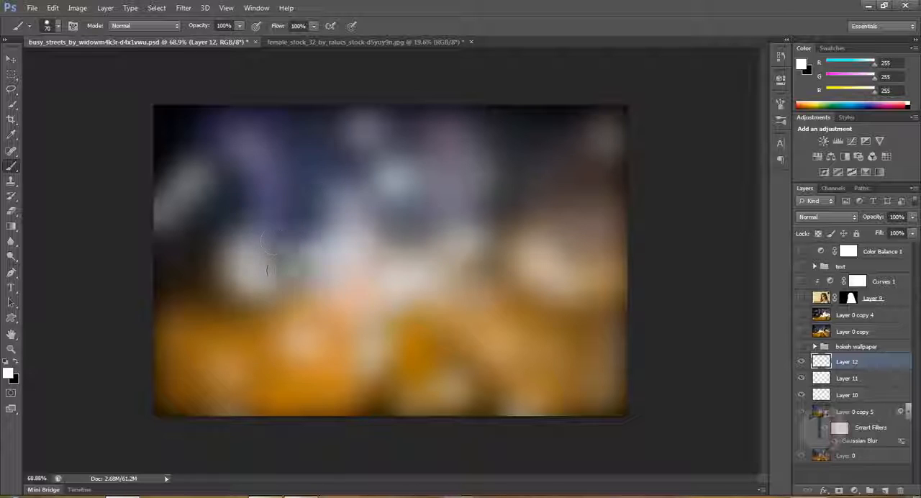
pyautogui.click(336, 179)
pyautogui.click(220, 243)
pyautogui.click(188, 307)
pyautogui.click(286, 281)
pyautogui.click(405, 141)
pyautogui.click(385, 286)
pyautogui.click(451, 378)
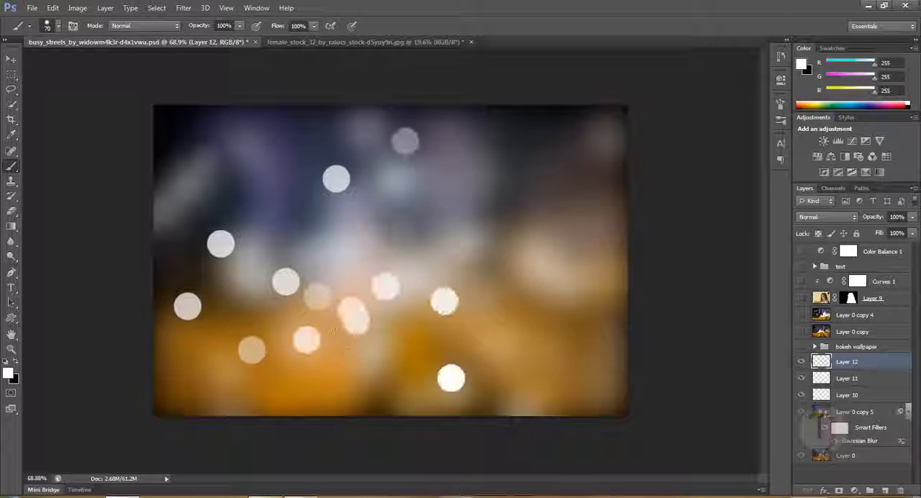
pyautogui.click(502, 141)
pyautogui.click(346, 145)
pyautogui.click(214, 155)
pyautogui.click(167, 217)
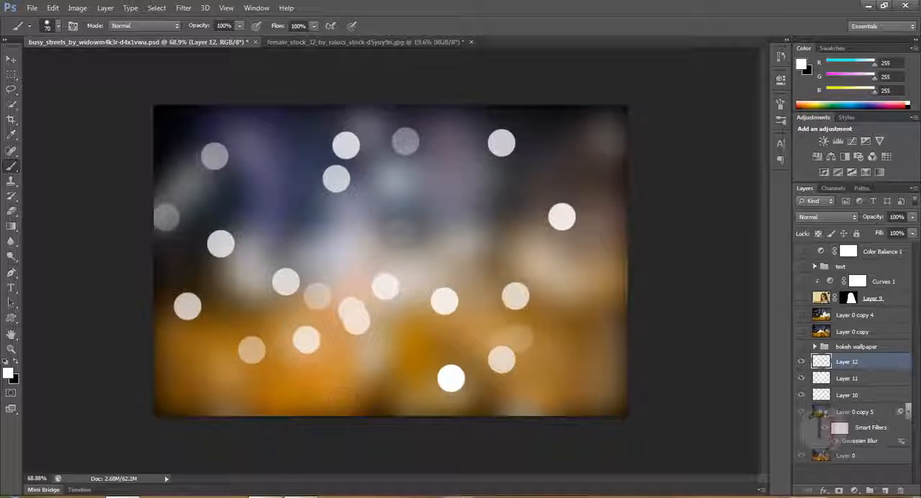
pyautogui.click(338, 362)
pyautogui.click(219, 403)
pyautogui.click(465, 403)
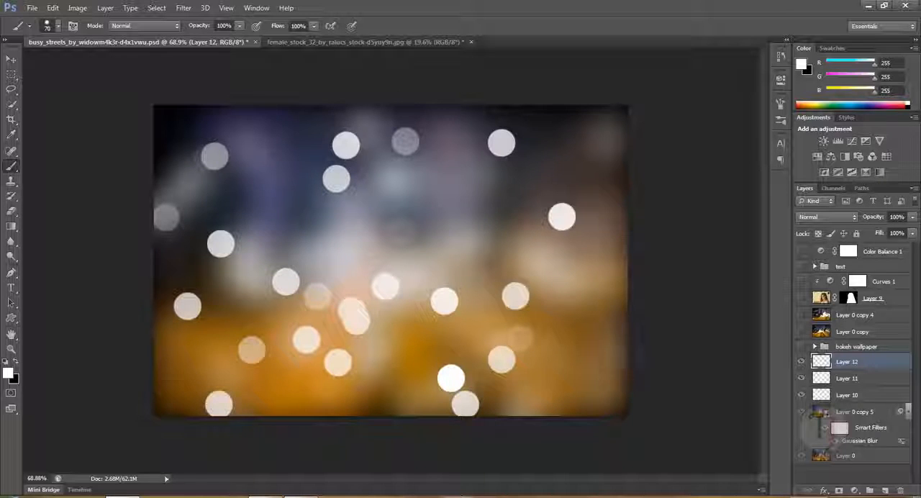
pyautogui.click(465, 214)
pyautogui.click(497, 238)
pyautogui.click(586, 189)
pyautogui.click(609, 157)
pyautogui.click(443, 320)
pyautogui.click(500, 354)
pyautogui.click(538, 369)
pyautogui.click(534, 399)
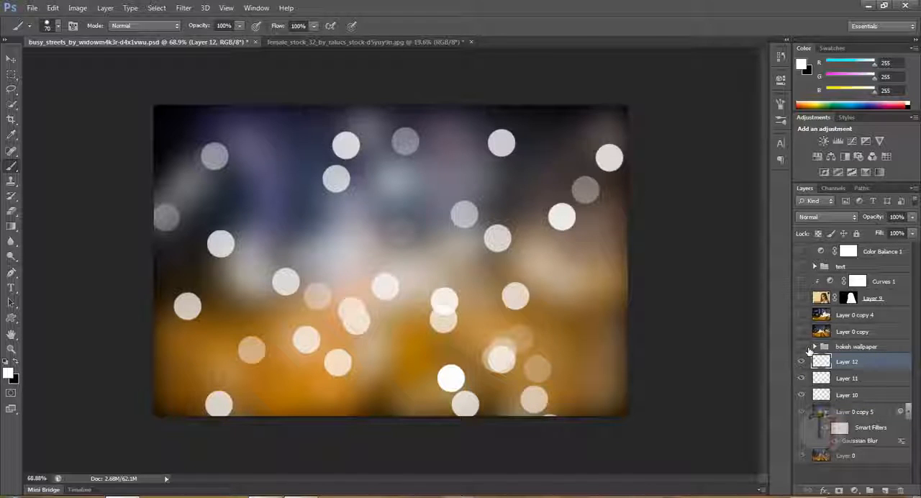
# Add a new layer above the third circles layer and fill it with a linear yellow, violet, orange and blue gradient
pyautogui.click(891, 493)
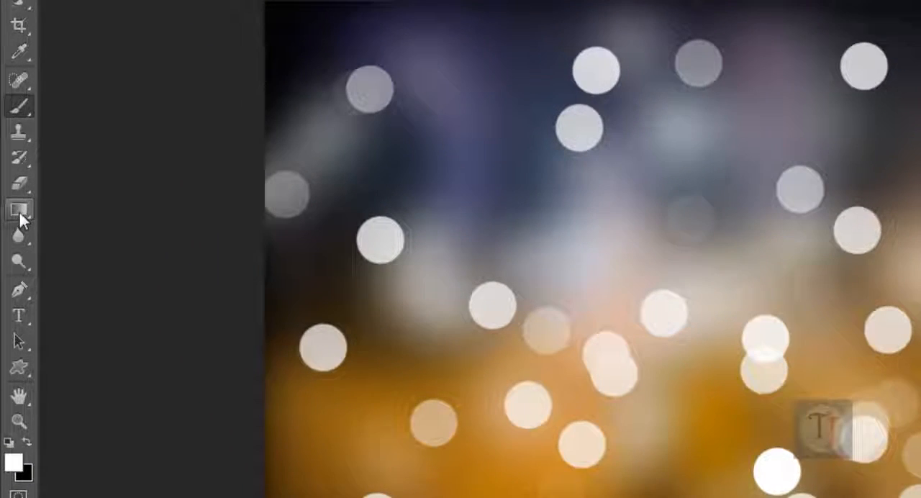
pyautogui.rightClick(12, 229)
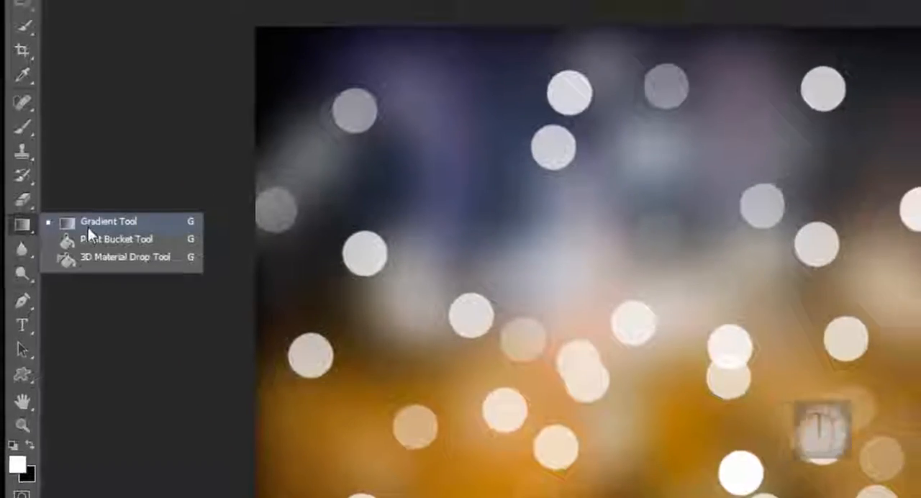
pyautogui.click(88, 207)
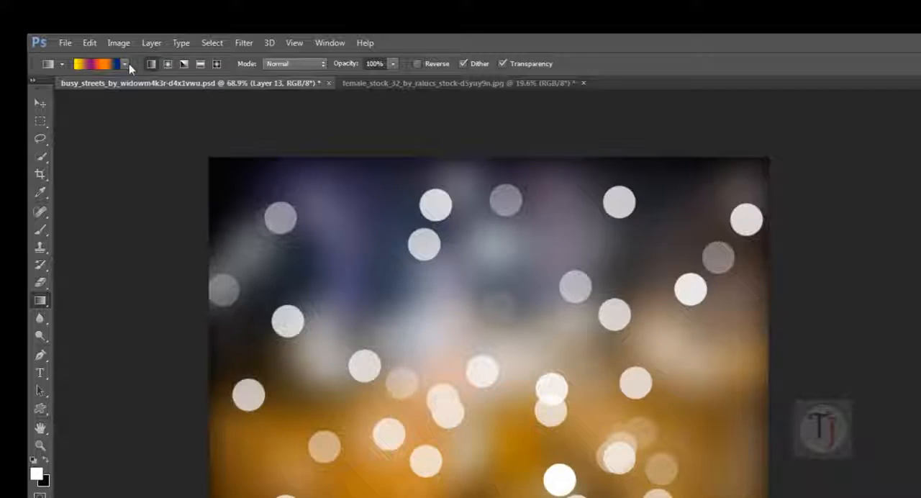
pyautogui.click(103, 64)
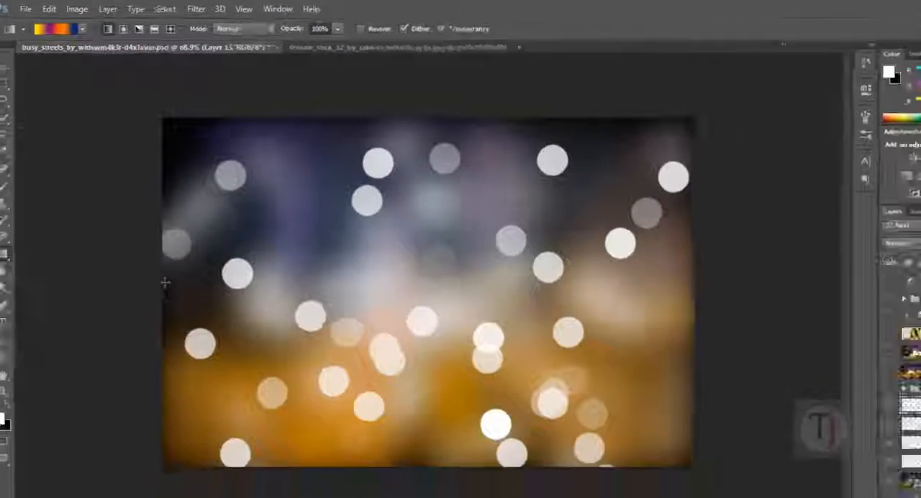
pyautogui.moveTo(150, 247); pyautogui.dragTo(753, 248)
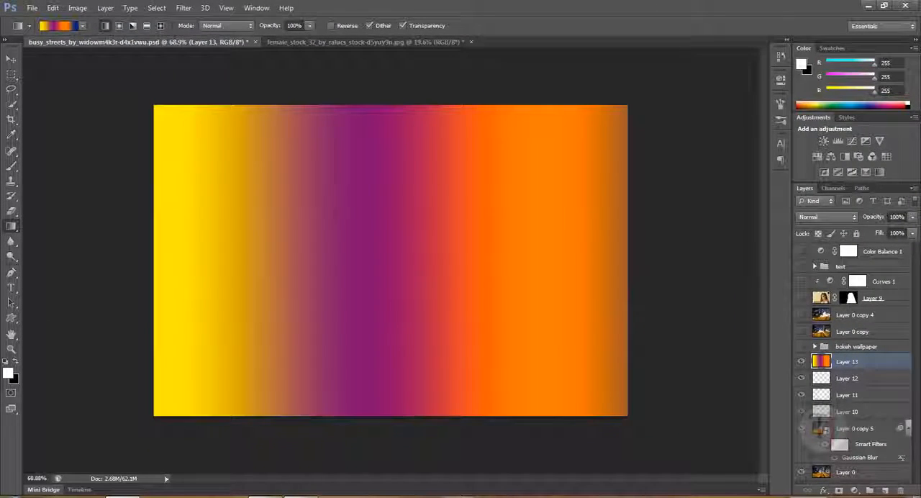
pyautogui.moveTo(412, 257); pyautogui.dragTo(413, 258)
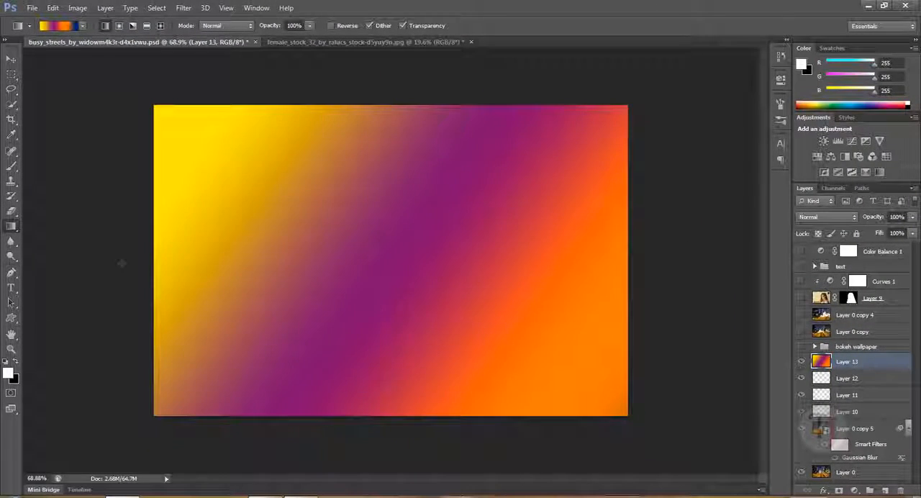
pyautogui.moveTo(109, 255); pyautogui.dragTo(737, 319)
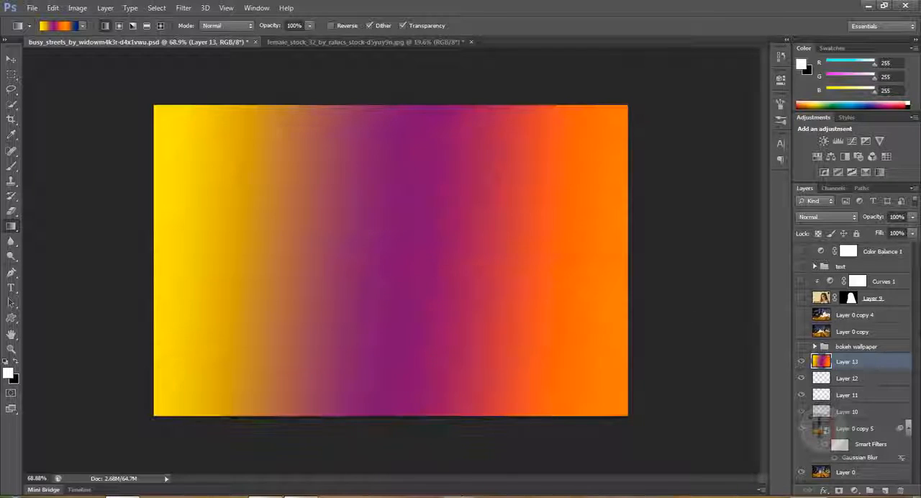
# Set the gradient layer's blend mode to Soft Light and redraw the gradient horizontally across the whole image
pyautogui.click(813, 217)
pyautogui.click(834, 150)
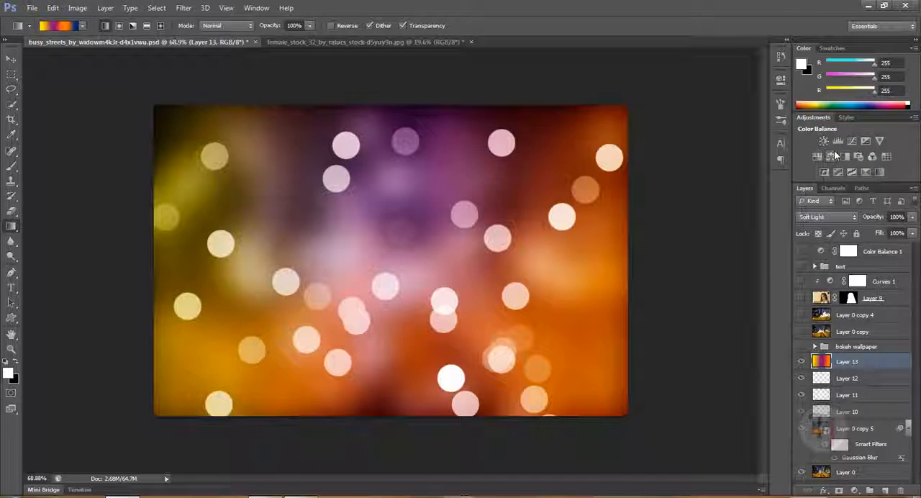
pyautogui.moveTo(326, 250); pyautogui.dragTo(597, 369)
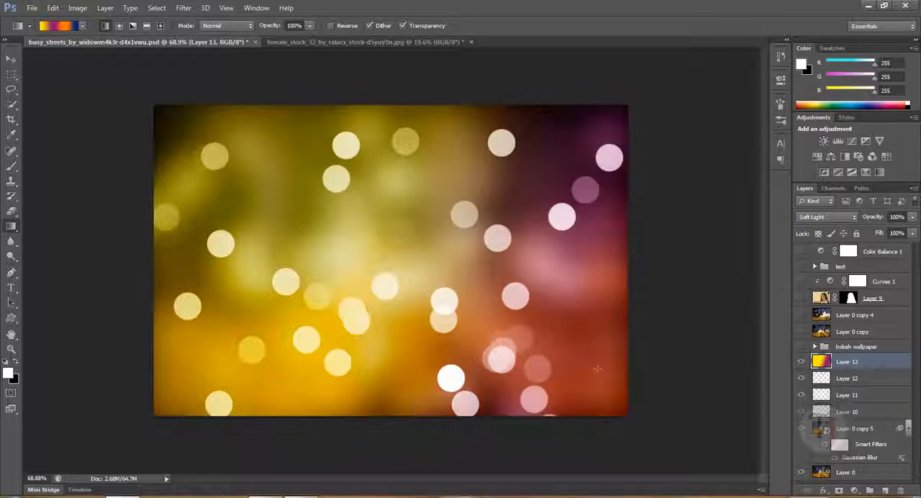
pyautogui.moveTo(94, 247); pyautogui.dragTo(737, 248)
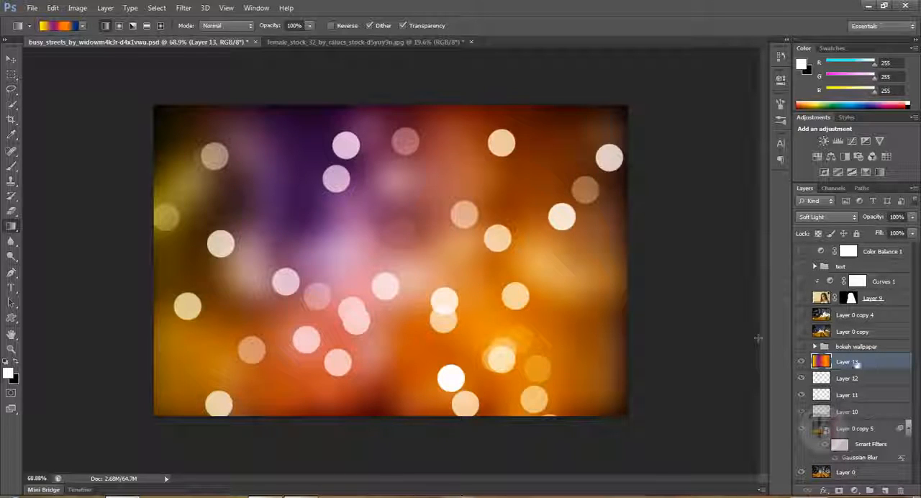
# Apply a Gaussian Blur with a radius of 1 pixel to Layer 12 and lower the layer's opacity to 70%
pyautogui.click(183, 9)
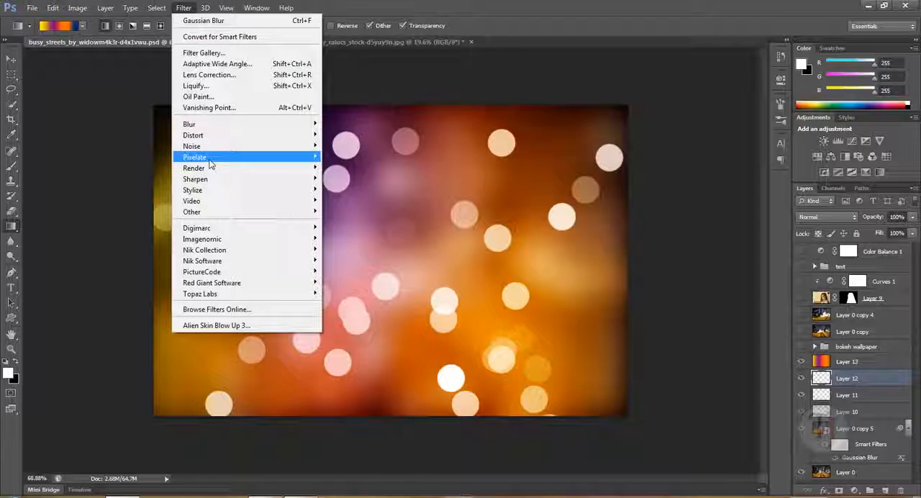
pyautogui.moveTo(216, 126)
pyautogui.click(360, 205)
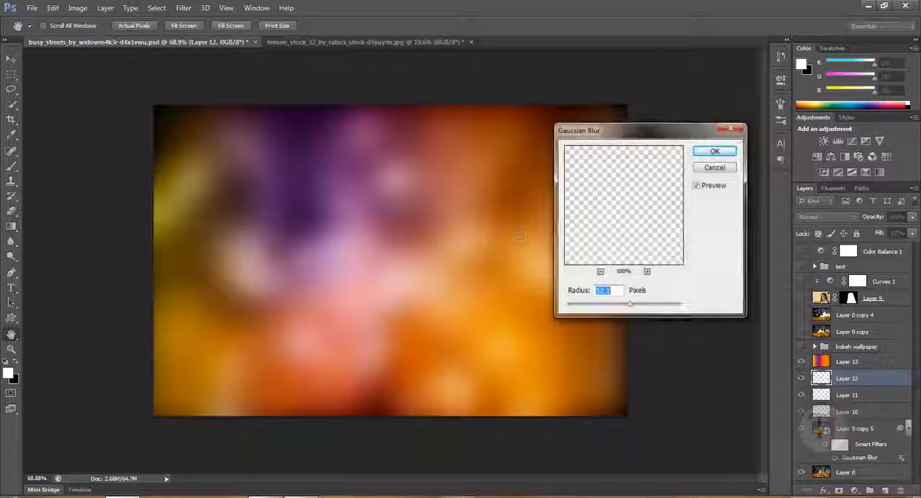
pyautogui.write('1')
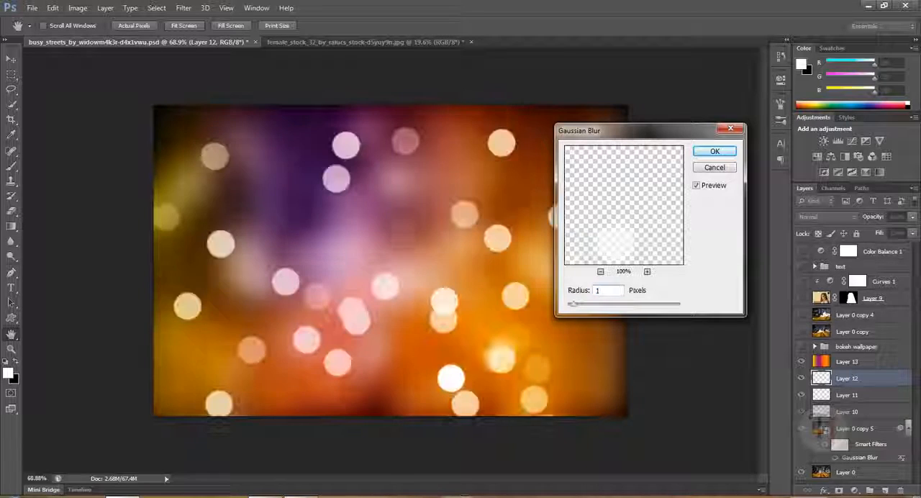
pyautogui.click(715, 152)
pyautogui.press('g')
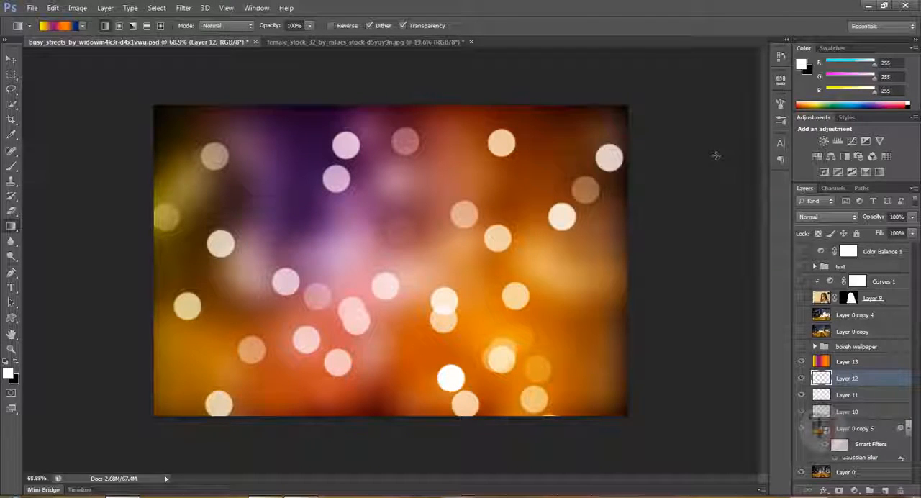
pyautogui.moveTo(883, 222); pyautogui.dragTo(864, 221)
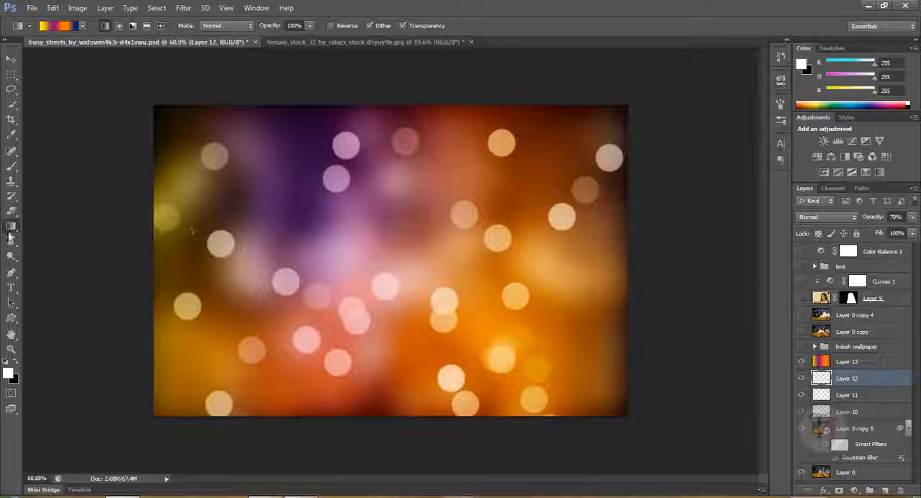
# Paint additional white bokeh circles on Layer 12 with the Brush tool to fill gaps between the existing ones
pyautogui.press('b')
pyautogui.click(288, 200)
pyautogui.click(329, 214)
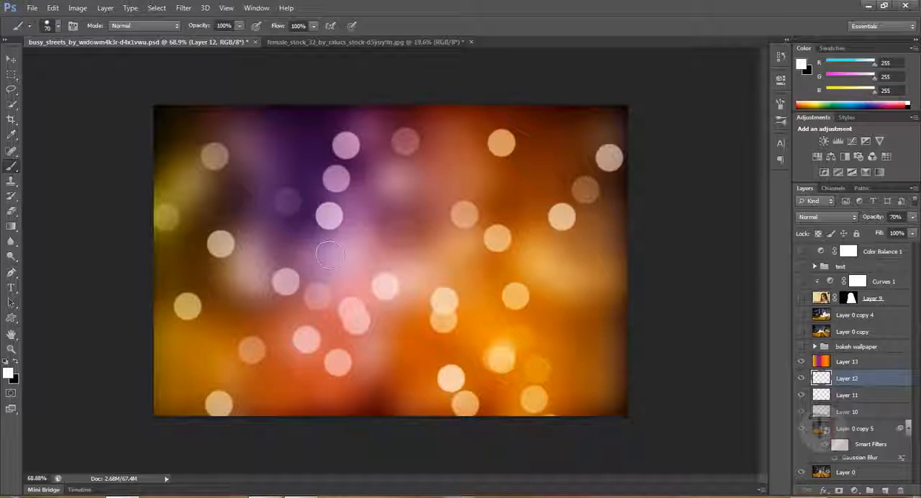
pyautogui.click(375, 384)
pyautogui.click(432, 397)
pyautogui.click(468, 378)
pyautogui.click(390, 205)
pyautogui.click(355, 330)
pyautogui.click(479, 141)
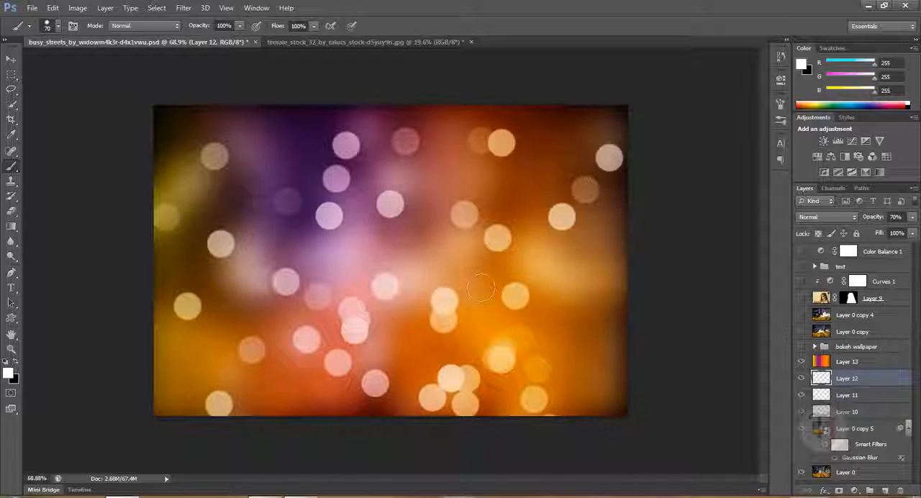
pyautogui.click(287, 402)
# Try extra bokeh circles near the image's upper-left and lower-right edges, and undo those strokes
pyautogui.click(268, 137)
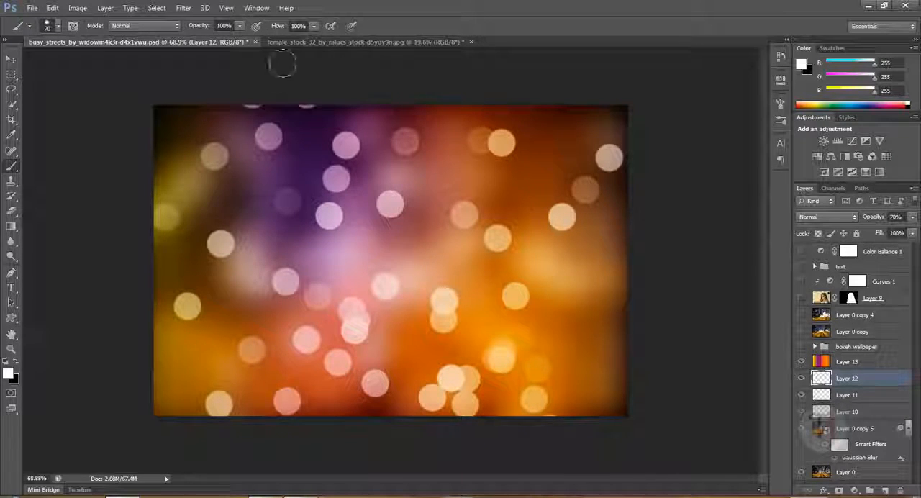
pyautogui.click(591, 334)
pyautogui.click(624, 344)
pyautogui.click(591, 398)
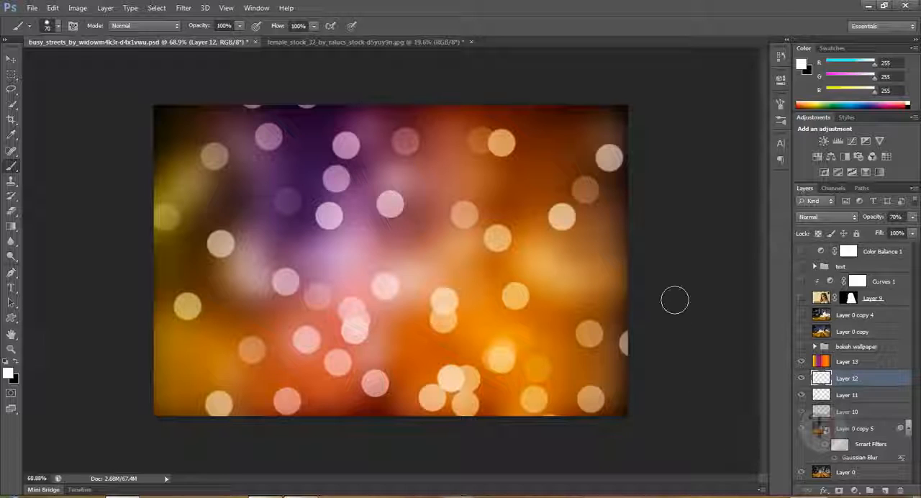
pyautogui.hotkey('ctrl', 'alt', 'z')
pyautogui.hotkey('ctrl', 'alt', 'z')
pyautogui.hotkey('ctrl', 'alt', 'z')
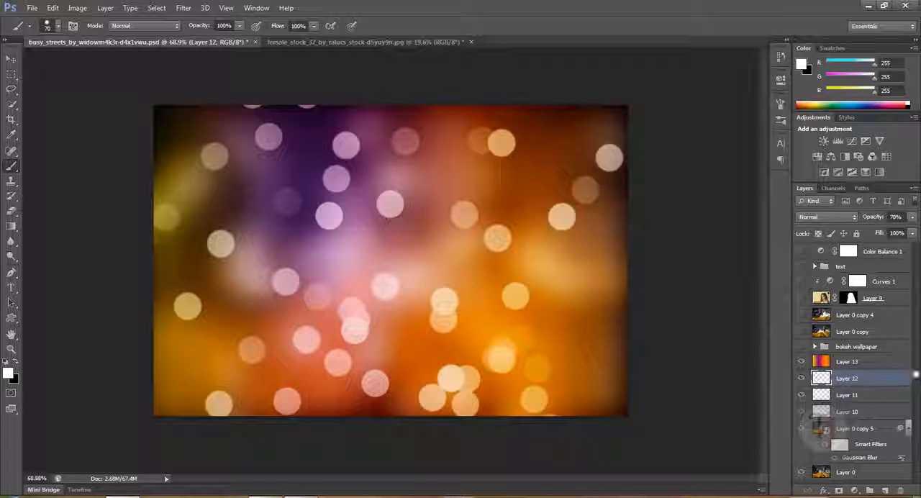
pyautogui.hotkey('ctrl', 'alt', 'z')
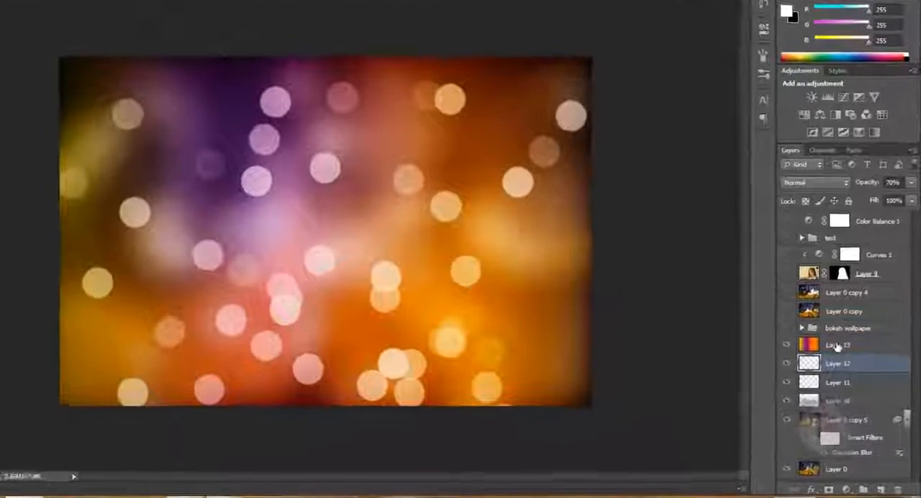
# Duplicate Layer 0 and move the copy above the gradient Layer 13 in the layer stack
pyautogui.click(837, 345)
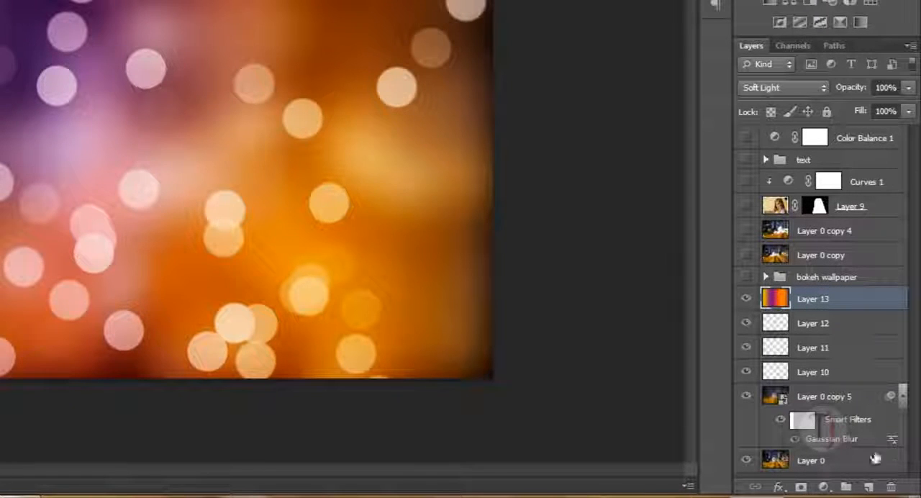
pyautogui.click(822, 467)
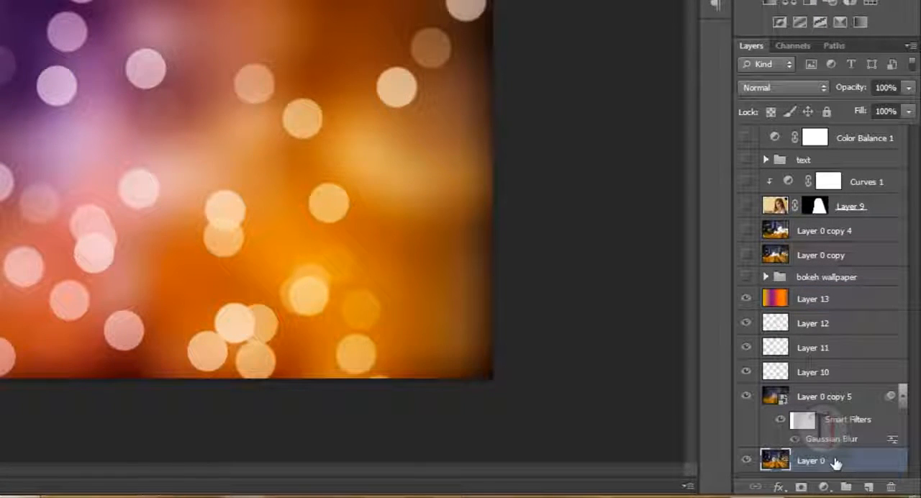
pyautogui.hotkey('ctrl', 'j')
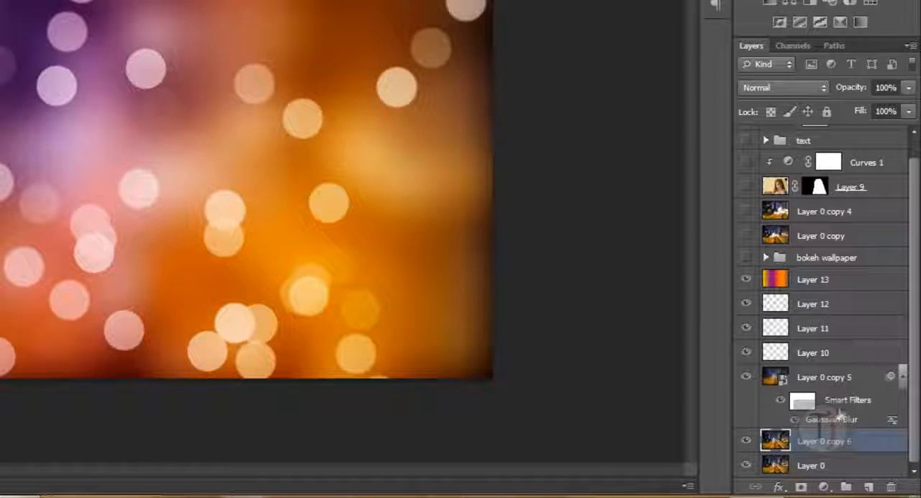
pyautogui.click(819, 473)
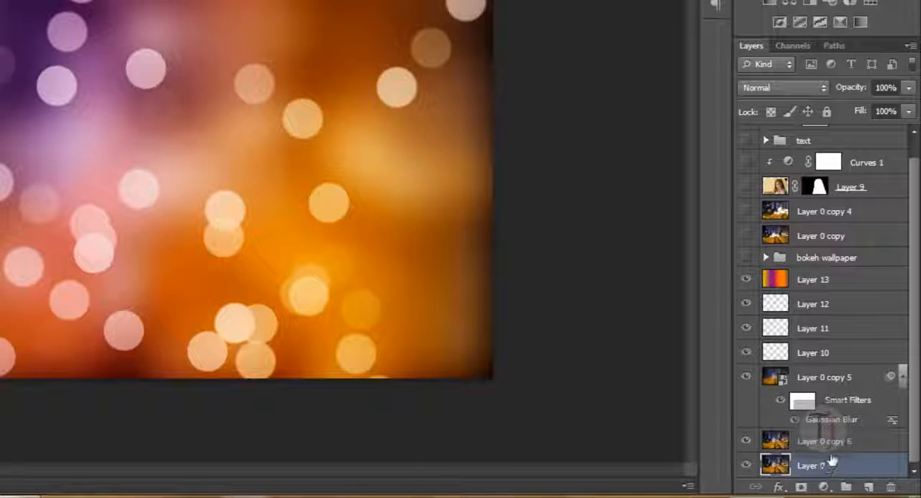
pyautogui.click(832, 450)
pyautogui.moveTo(832, 452); pyautogui.dragTo(841, 277)
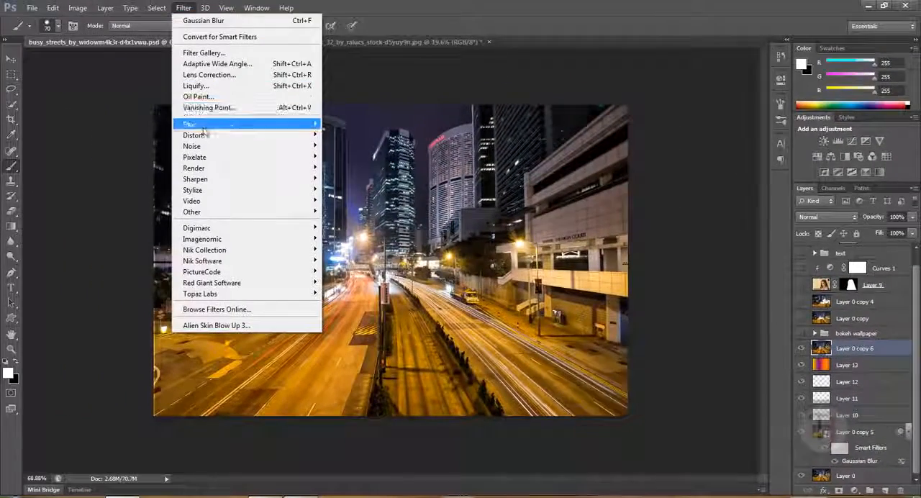
# Apply a diagonal Motion Blur filter to the Layer 0 copy above the gradient layer
pyautogui.moveTo(191, 96)
pyautogui.click(351, 227)
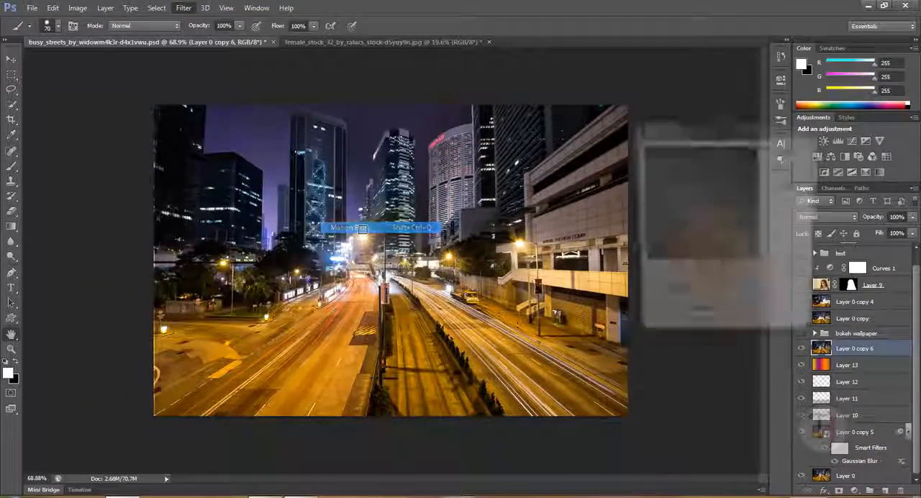
pyautogui.click(786, 152)
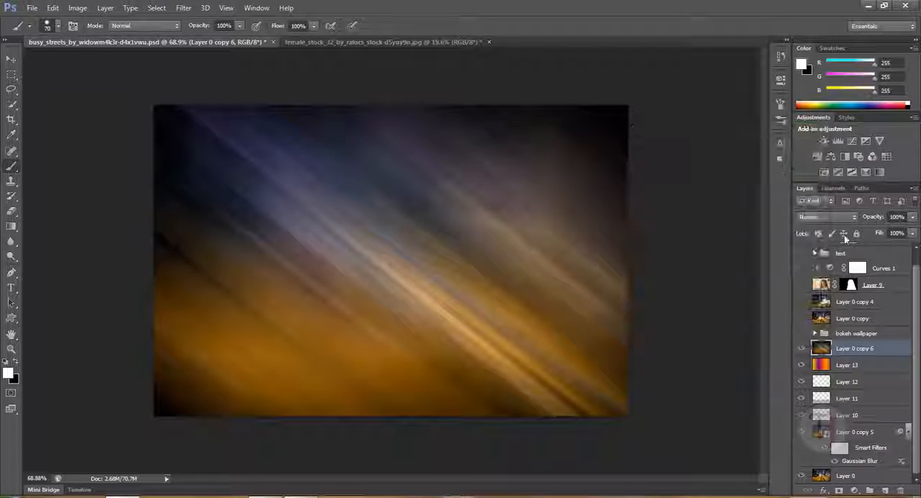
# Set the motion-blurred copy's blend mode to Screen and lower its opacity to 66%
pyautogui.click(839, 217)
pyautogui.click(819, 97)
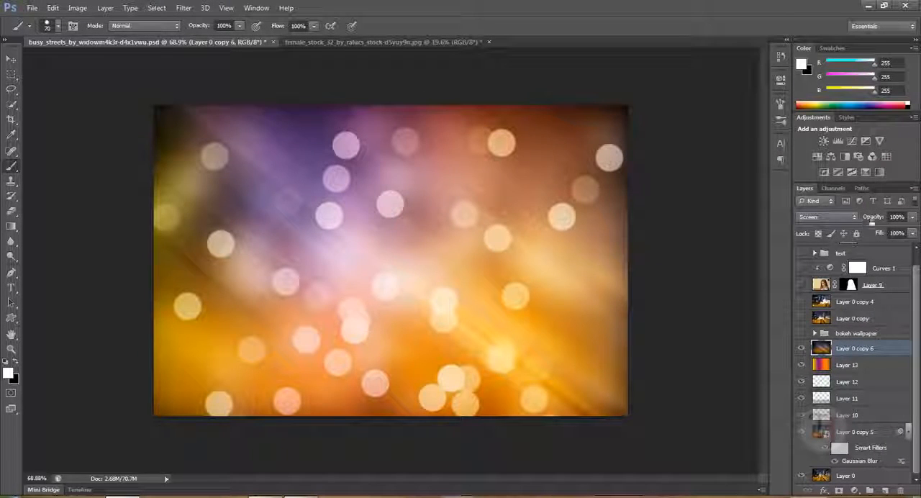
pyautogui.moveTo(872, 223)
pyautogui.mouseDown()
pyautogui.moveTo(853, 220)
pyautogui.moveTo(869, 224)
pyautogui.moveTo(860, 227)
pyautogui.mouseUp()
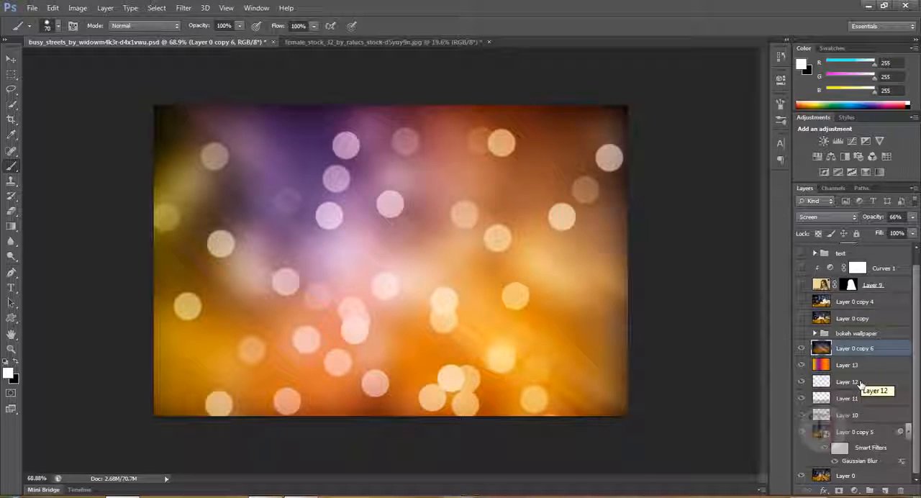
# Show the text group, try moving the LOVE BOKEH title to the image's upper part, undo the move and hide the group
pyautogui.scroll(1, 805, 271)
pyautogui.click(804, 267)
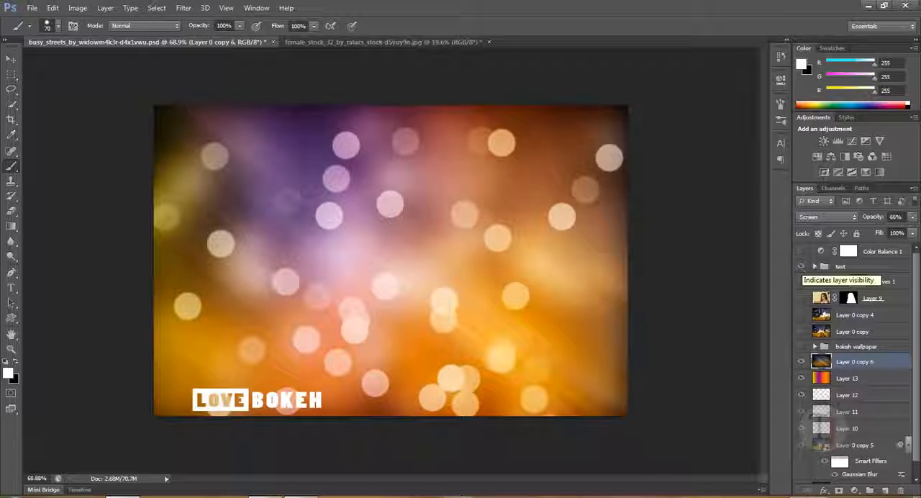
pyautogui.click(10, 57)
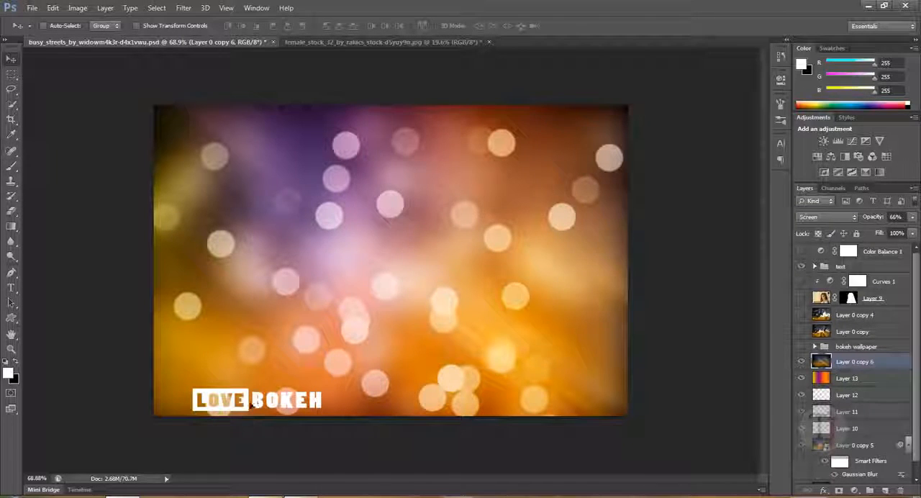
pyautogui.moveTo(252, 404); pyautogui.dragTo(432, 319)
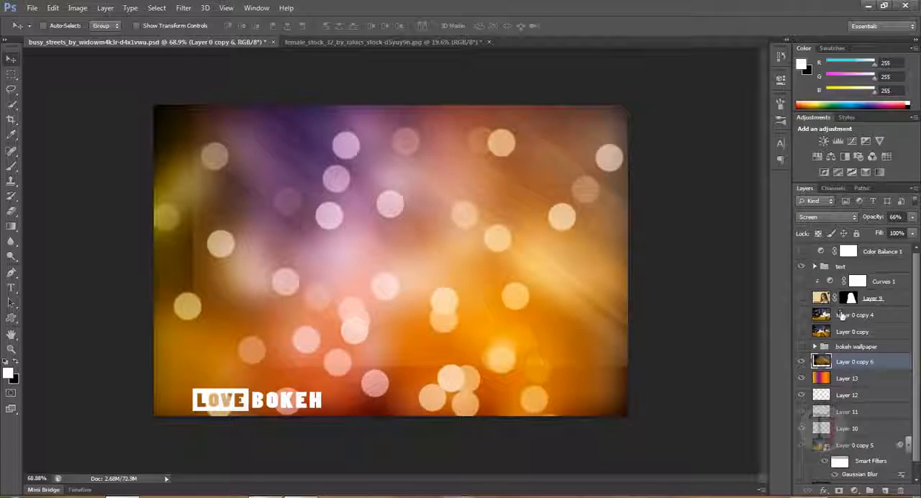
pyautogui.click(841, 266)
pyautogui.moveTo(285, 401); pyautogui.dragTo(295, 129)
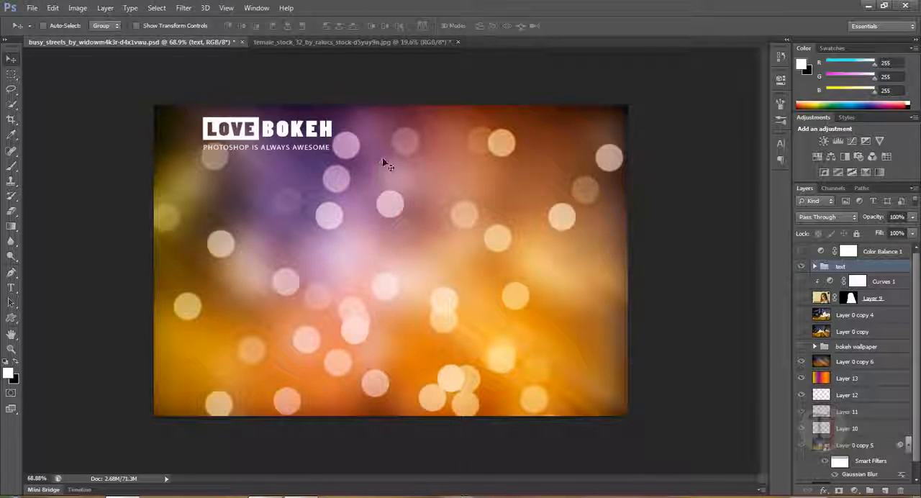
pyautogui.hotkey('ctrl', 'z')
pyautogui.click(803, 267)
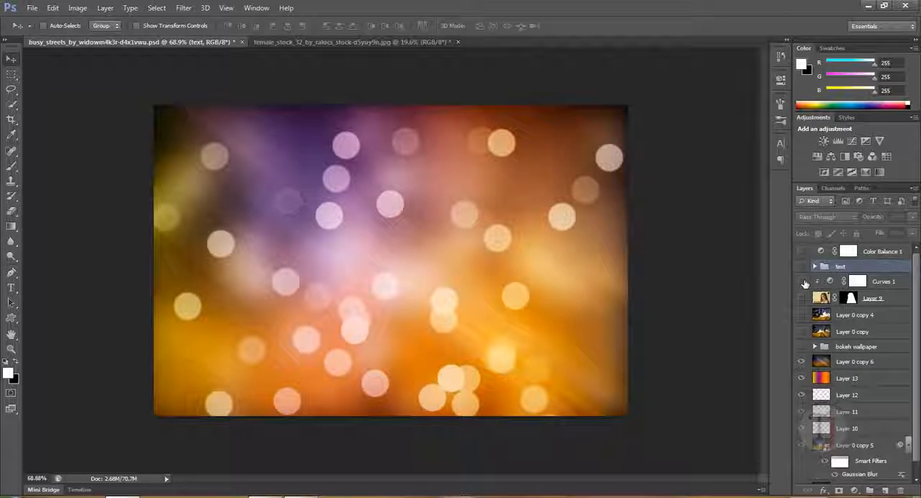
# Group the layers from Layer 0 copy 6 down to Layer 0 copy 5 and hide the group
pyautogui.click(843, 364)
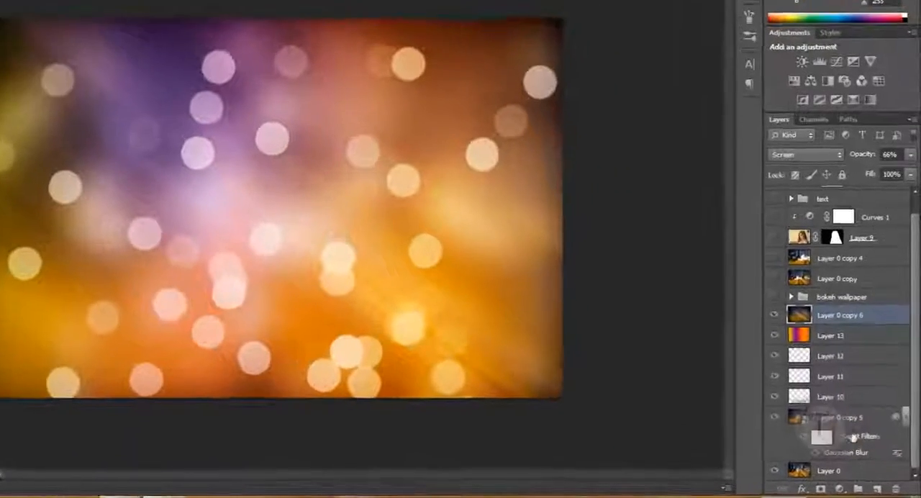
pyautogui.keyDown('shift'); pyautogui.click(863, 448); pyautogui.keyUp('shift')
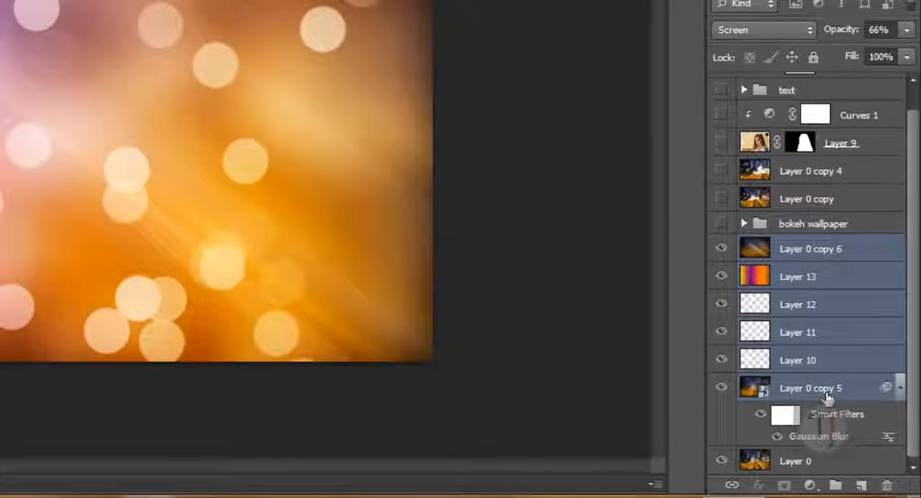
pyautogui.hotkey('ctrl', 'g')
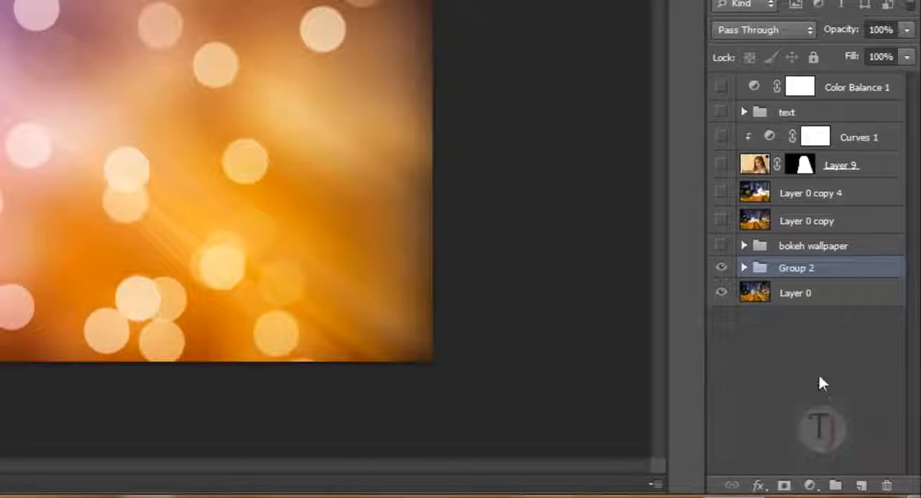
pyautogui.click(721, 268)
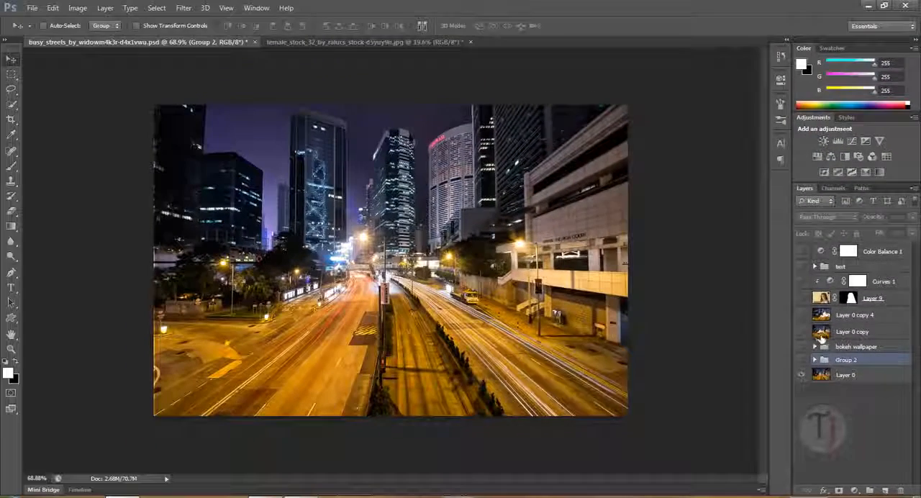
# Preview the previously made bokeh street version by showing Layer 0 copy, and hide it again
pyautogui.hotkey('alt', '[')
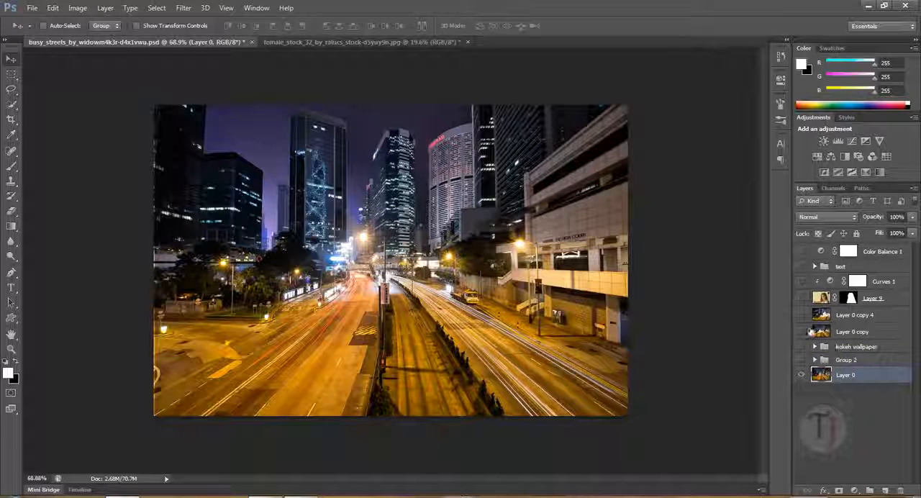
pyautogui.click(803, 332)
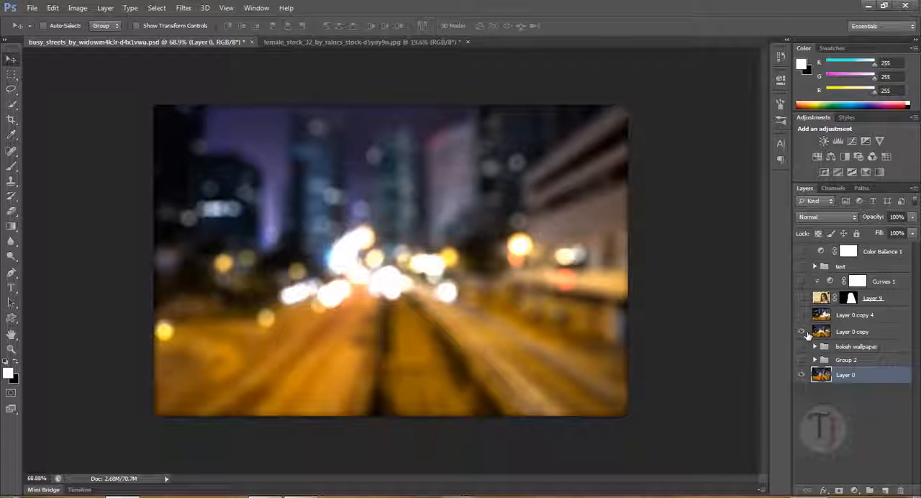
pyautogui.click(869, 332)
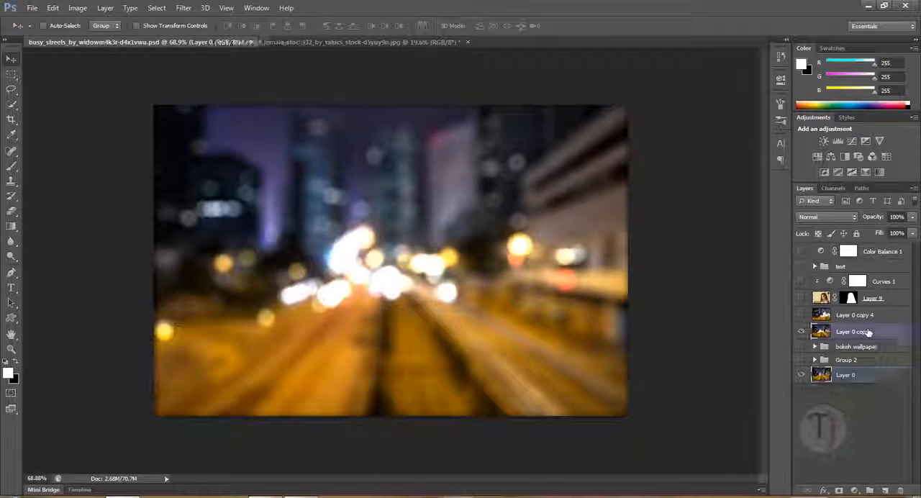
pyautogui.click(802, 333)
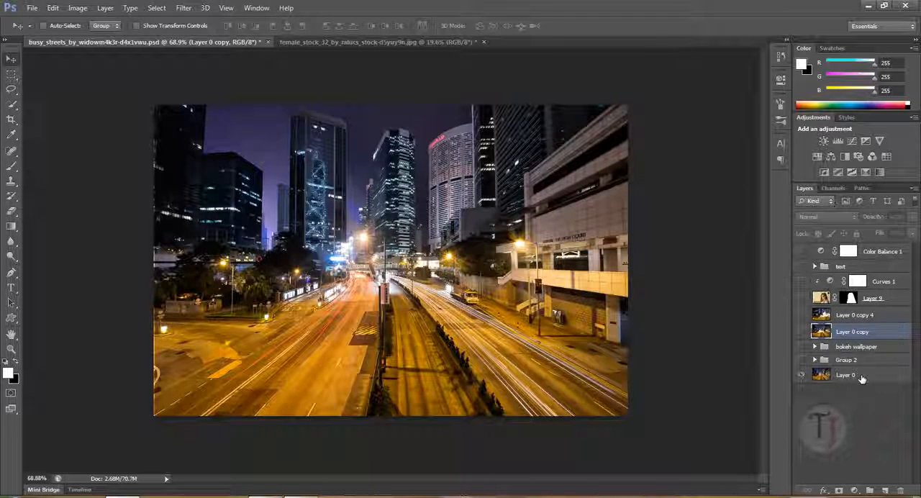
# Duplicate the original street photo, Layer 0
pyautogui.click(861, 377)
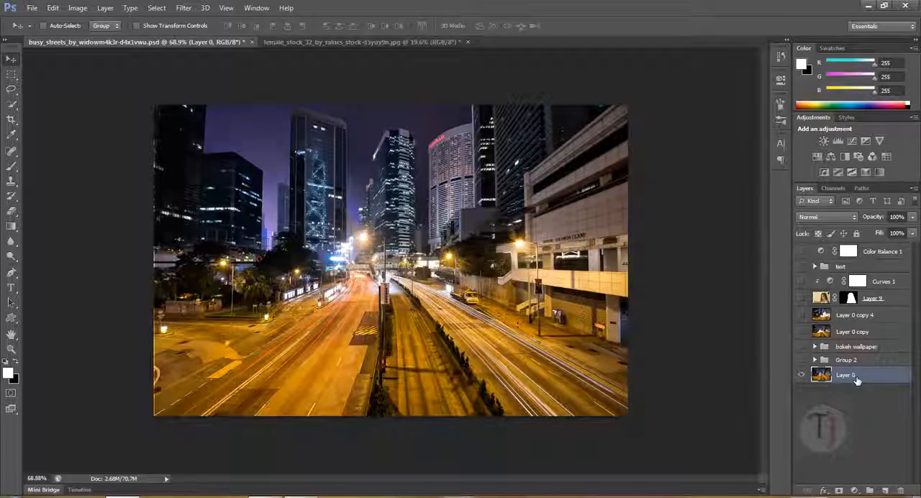
pyautogui.hotkey('ctrl', 'j')
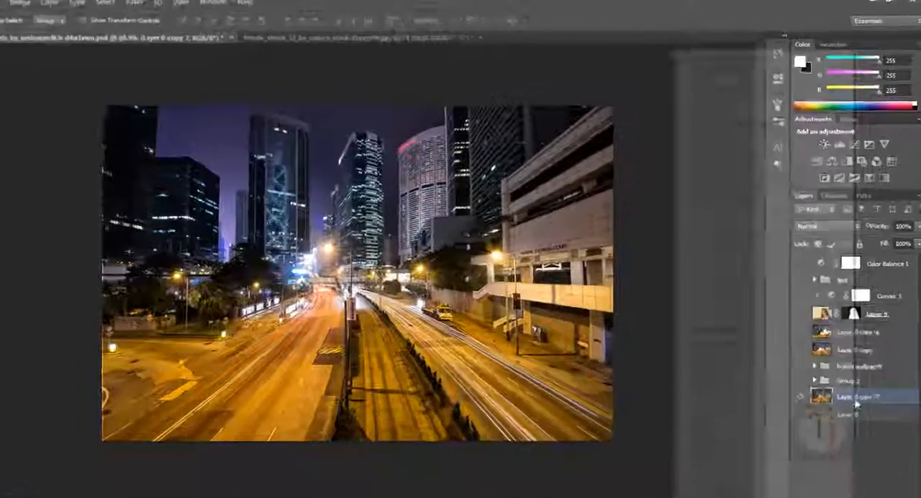
# Try the new copy as a smart object, check the available Blur filters, and rasterize the layer back
pyautogui.rightClick(858, 380)
pyautogui.click(710, 139)
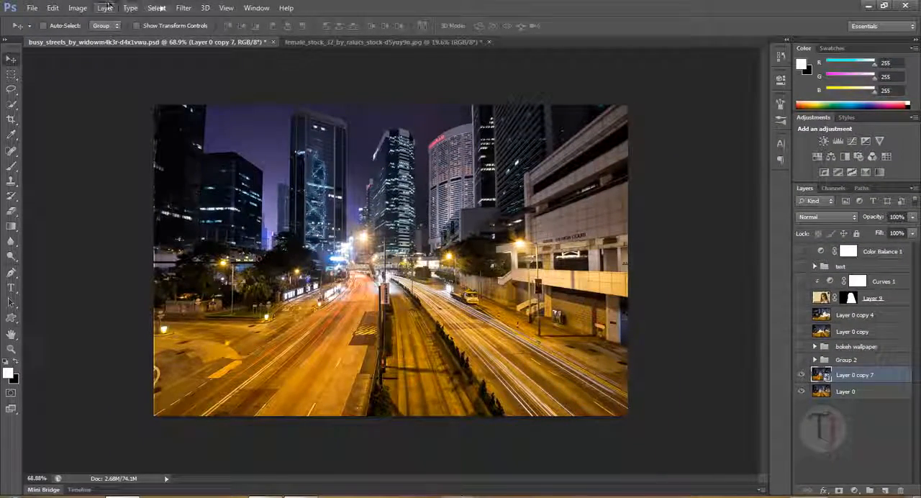
pyautogui.click(184, 7)
pyautogui.moveTo(247, 125)
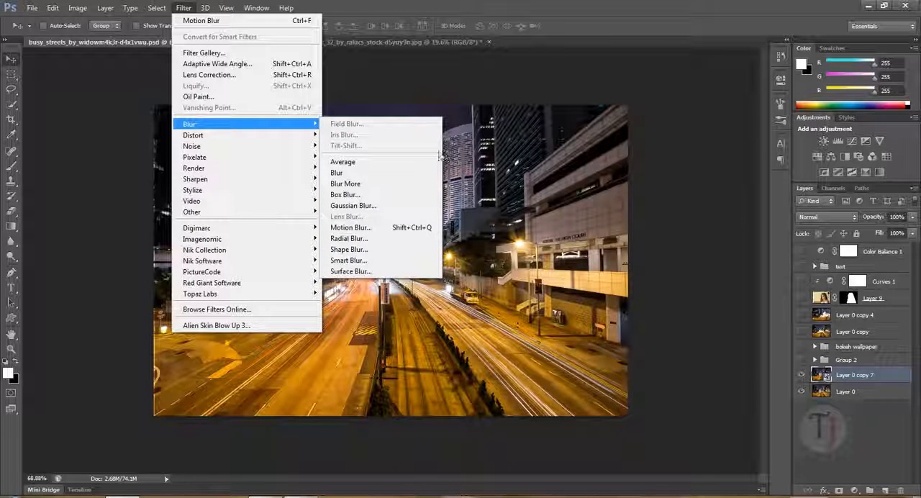
pyautogui.rightClick(871, 378)
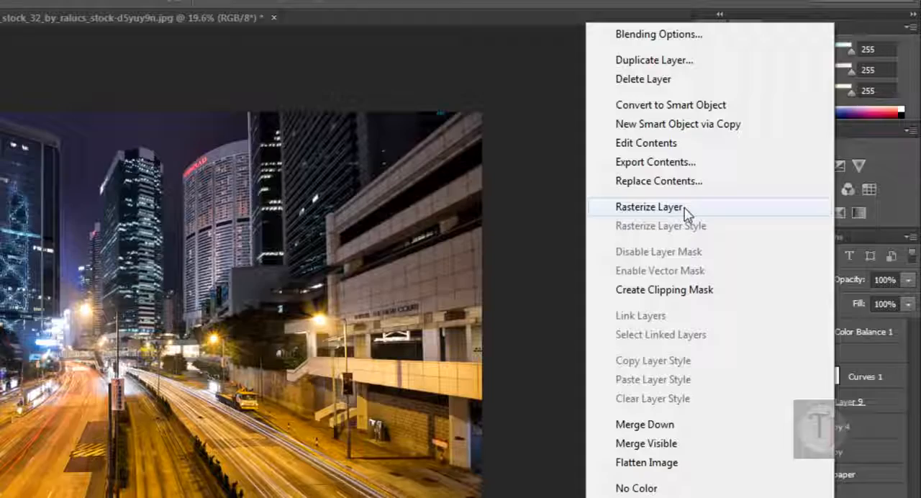
pyautogui.click(685, 208)
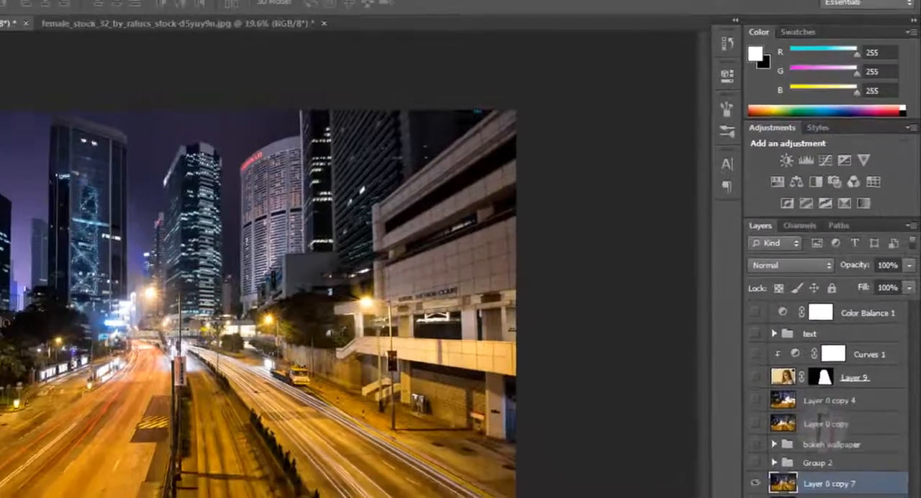
# Start a Field Blur on the duplicated street layer with the blur amount at 15 px
pyautogui.click(183, 8)
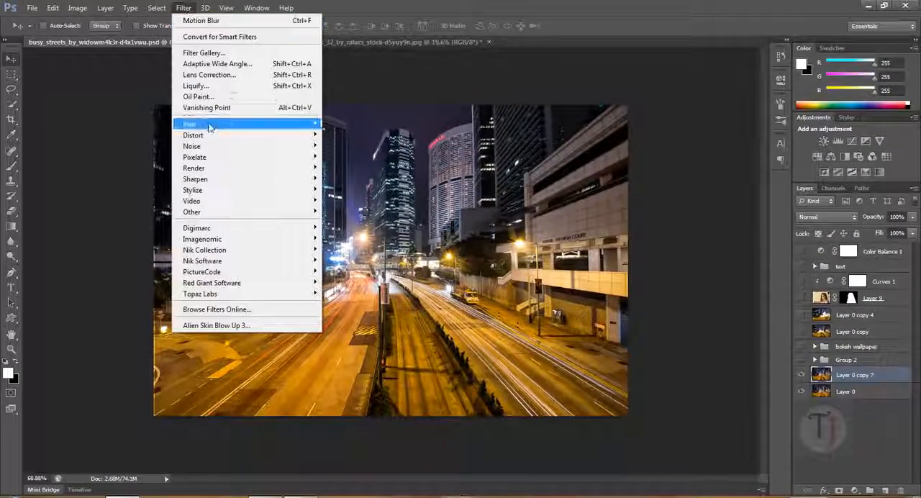
pyautogui.moveTo(237, 127)
pyautogui.click(415, 130)
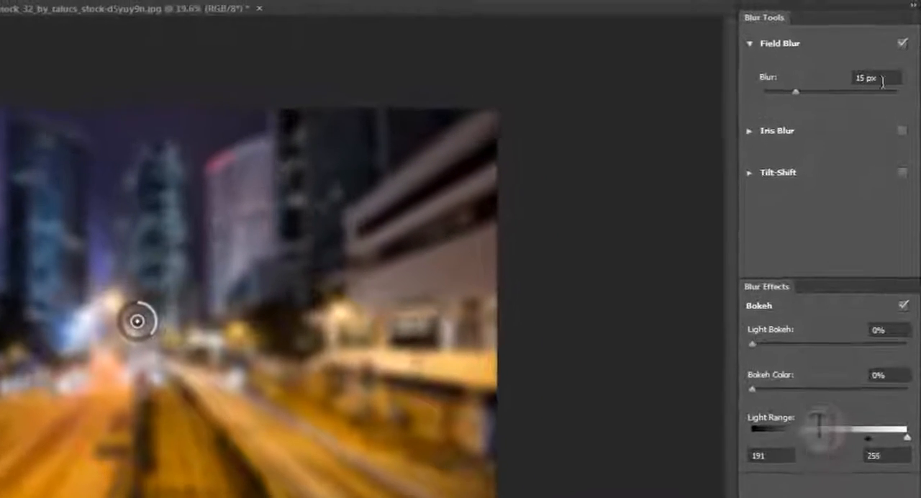
pyautogui.click(878, 78)
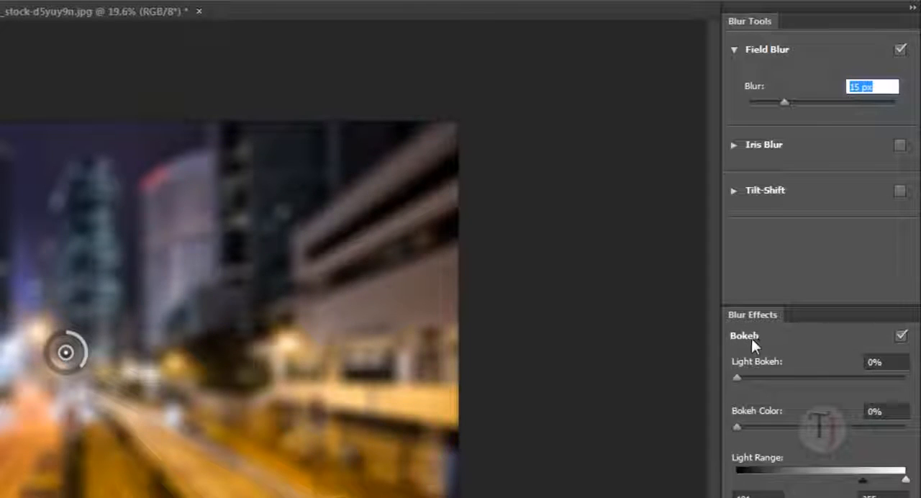
# Set the Field Blur's Light Bokeh to 59% and Bokeh Color to 28%
pyautogui.moveTo(737, 377); pyautogui.dragTo(821, 379)
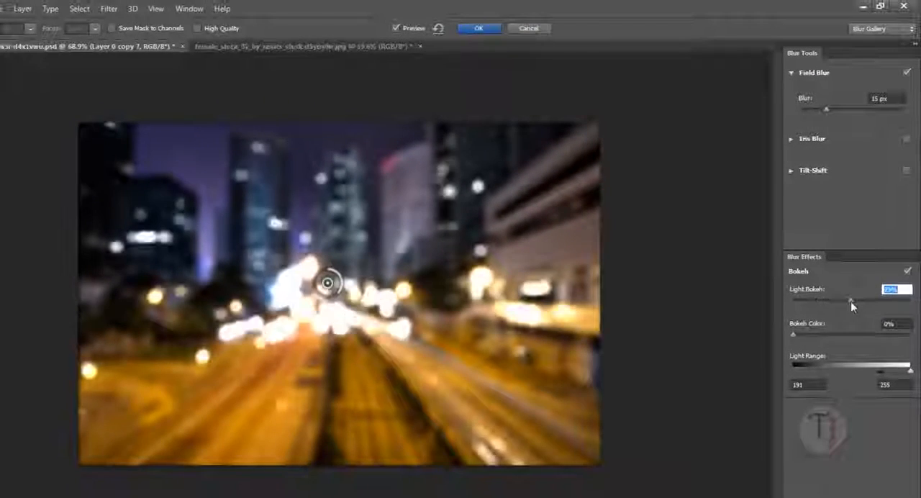
pyautogui.moveTo(851, 301)
pyautogui.mouseDown()
pyautogui.moveTo(872, 304)
pyautogui.moveTo(852, 303)
pyautogui.moveTo(862, 305)
pyautogui.mouseUp()
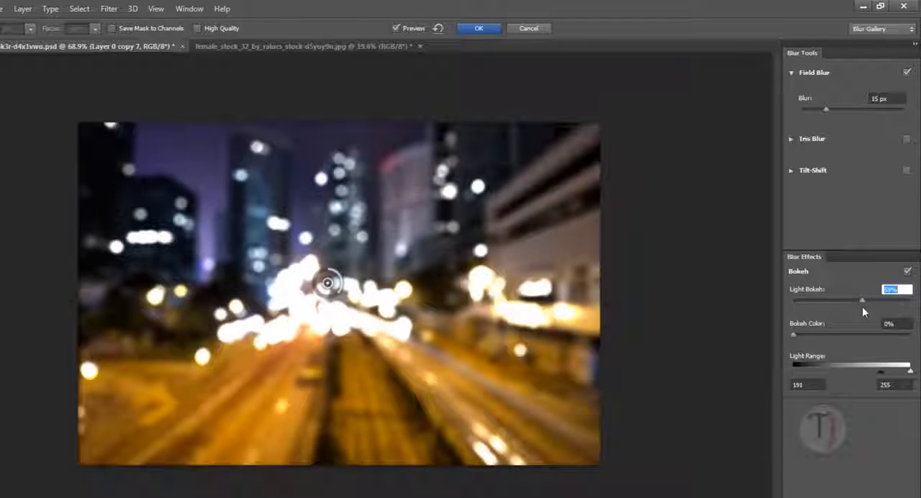
pyautogui.moveTo(794, 336); pyautogui.dragTo(825, 339)
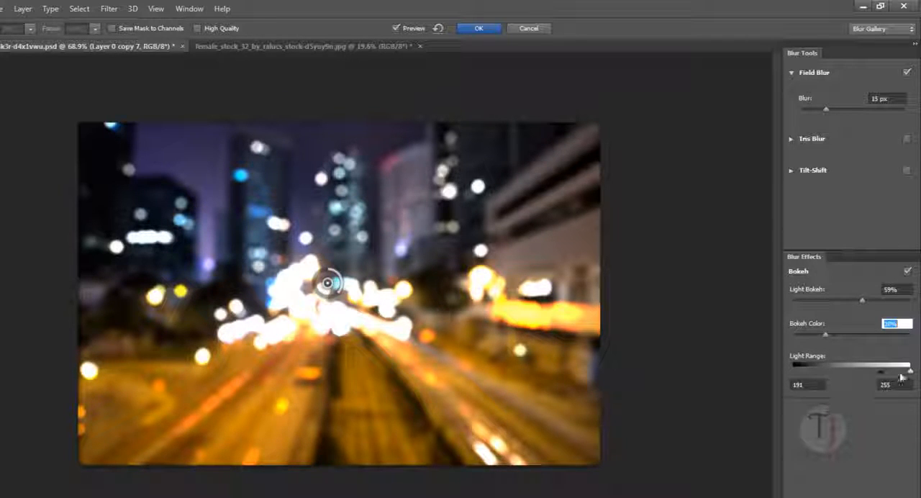
# Narrow the bokeh Light Range to 219–255 so that only the brightest street lights bloom
pyautogui.moveTo(883, 375); pyautogui.dragTo(883, 375)
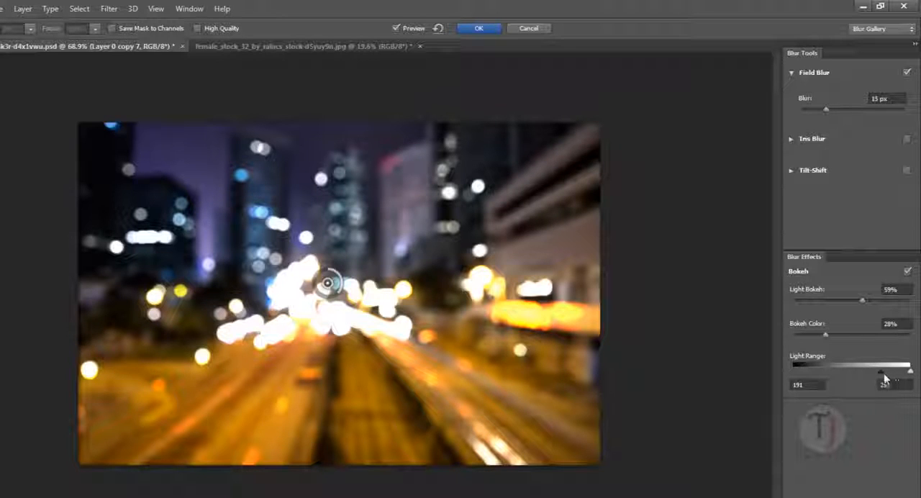
pyautogui.moveTo(883, 376); pyautogui.dragTo(897, 374)
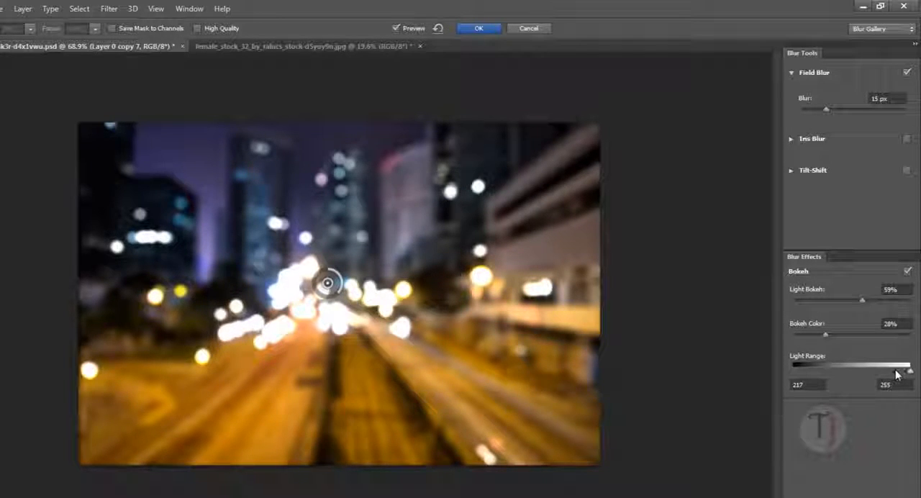
pyautogui.moveTo(898, 374); pyautogui.dragTo(896, 376)
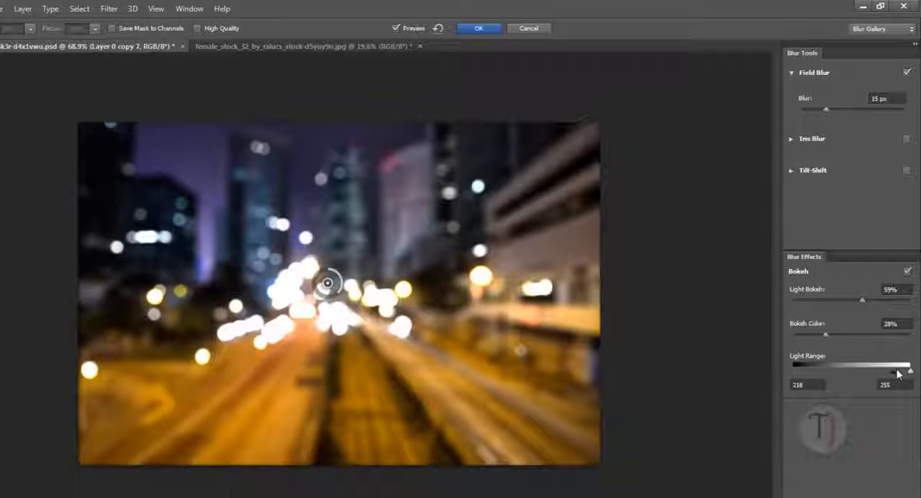
pyautogui.moveTo(897, 374); pyautogui.dragTo(896, 374)
# Increase the Field Blur amount to 20 px and apply the filter
pyautogui.moveTo(826, 109); pyautogui.dragTo(831, 110)
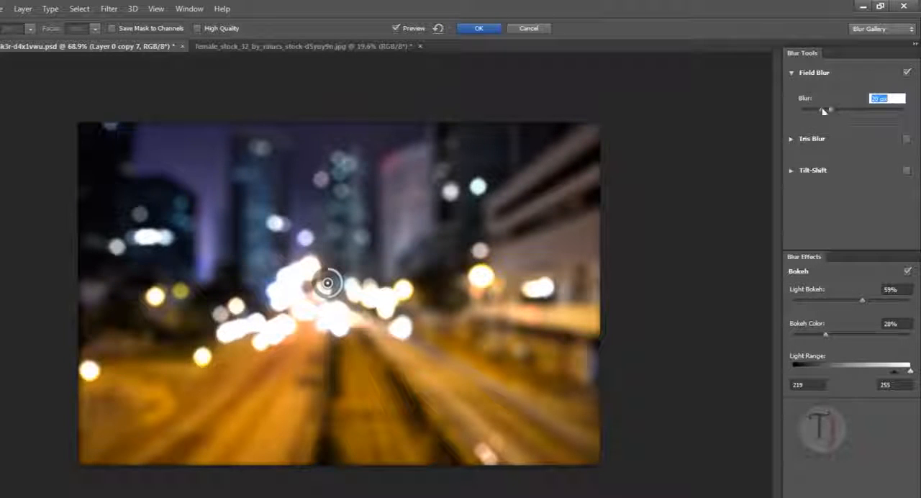
pyautogui.click(489, 32)
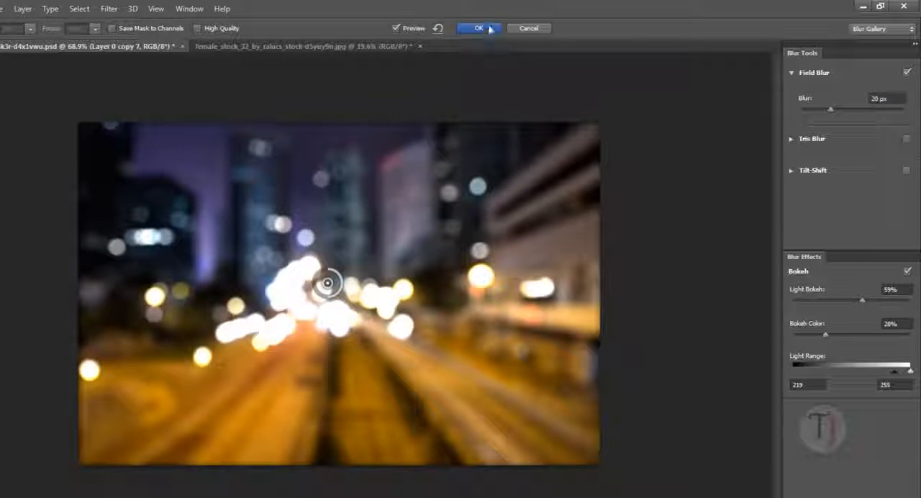
pyautogui.click(489, 29)
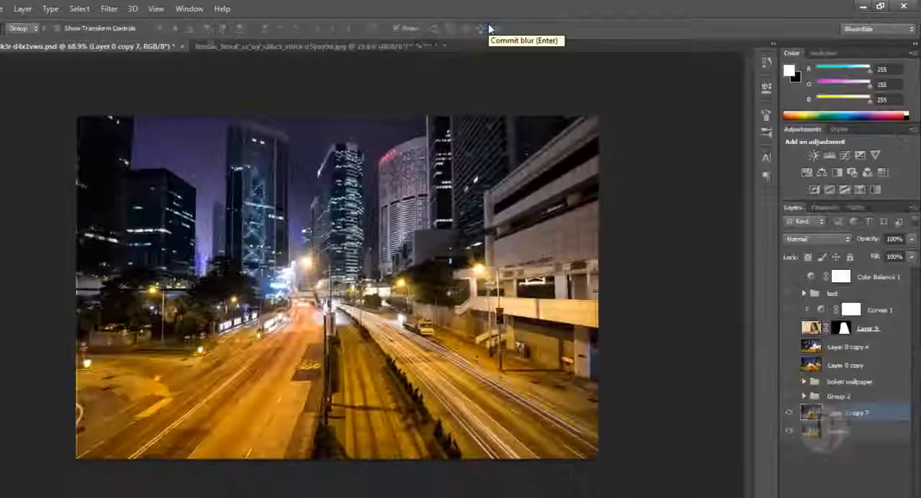
# Compare the blurred street with the original photo by hiding Layer 0 copy 7 and showing it again
pyautogui.click(791, 413)
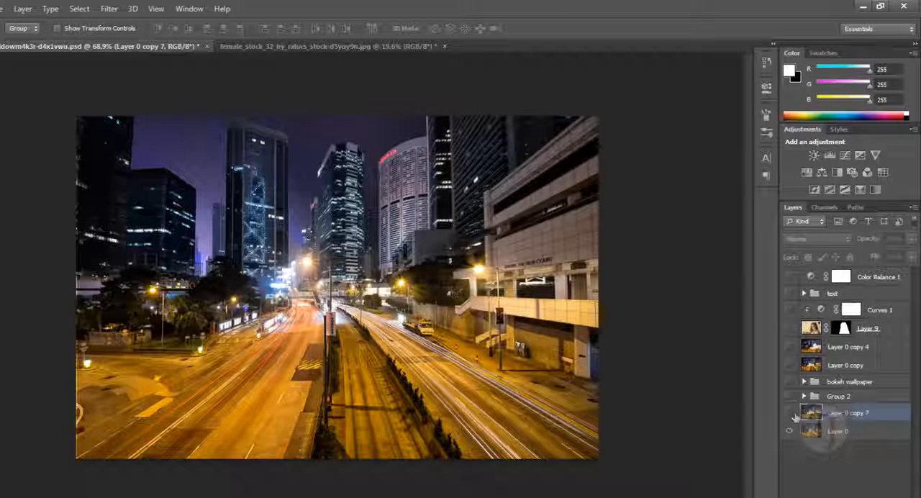
pyautogui.click(790, 413)
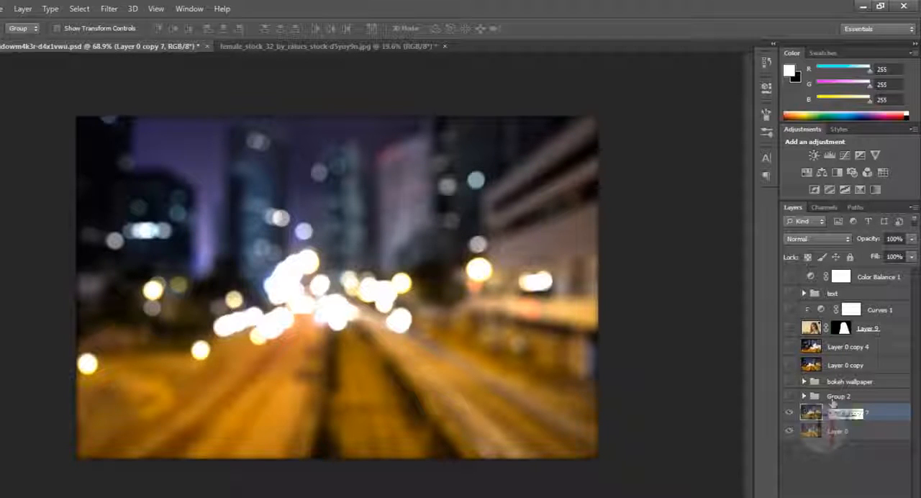
pyautogui.write('Group 2')
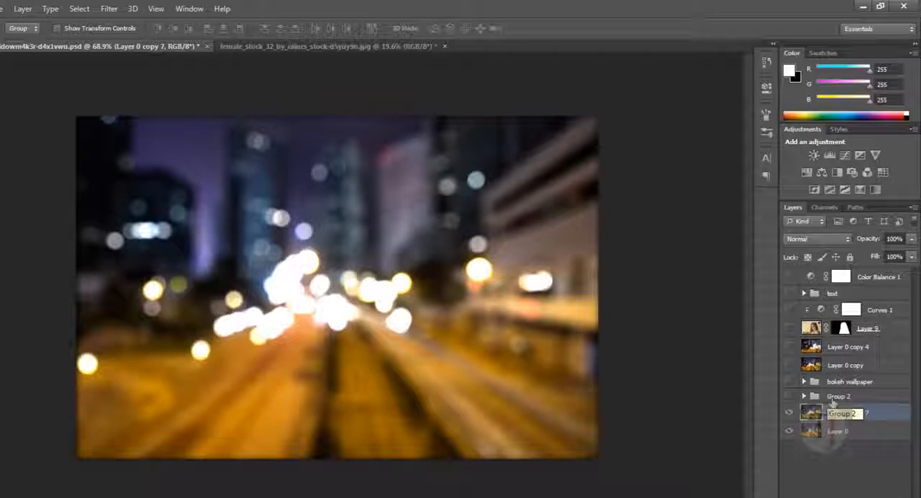
pyautogui.press('Escape')
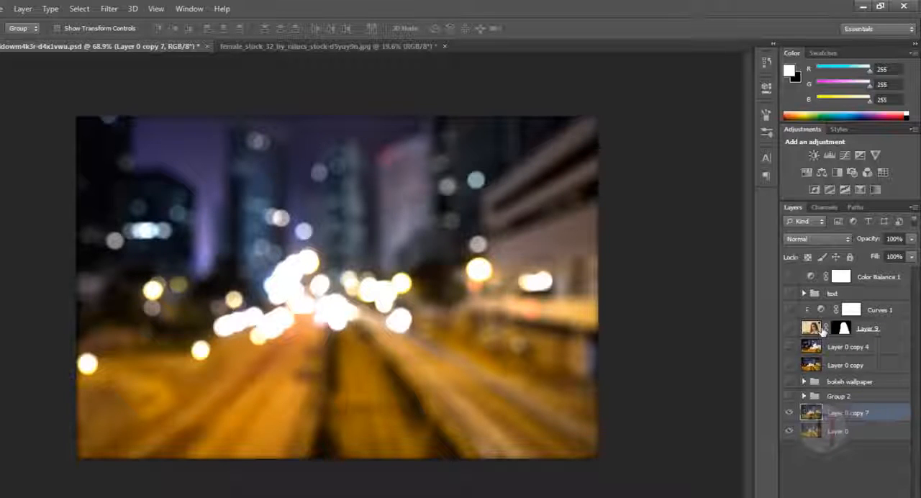
# Show the woman's portrait, Layer 9, over the bokeh street and check its source stock photo in the other document
pyautogui.click(821, 331)
pyautogui.click(790, 329)
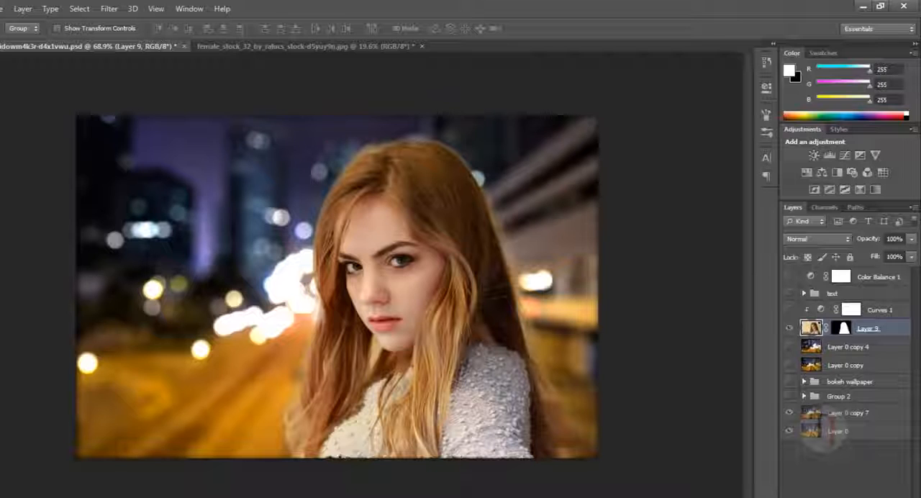
pyautogui.click(282, 46)
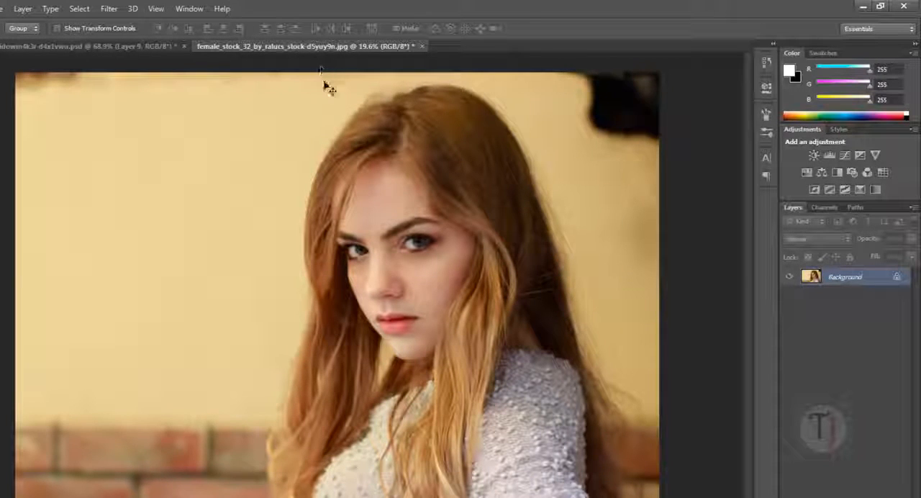
pyautogui.click(161, 47)
# Inspect the portrait's cutout by disabling the layer mask of Layer 9 and enabling it again
pyautogui.click(844, 333)
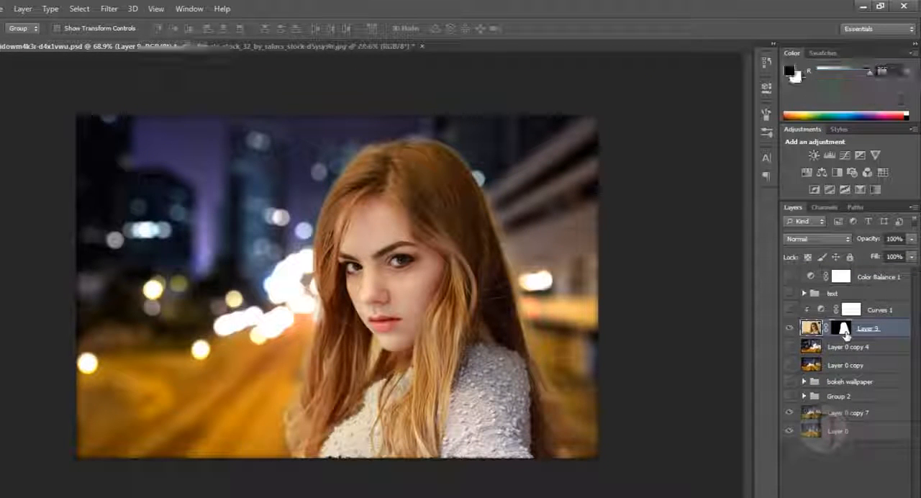
pyautogui.keyDown('shift'); pyautogui.click(850, 335); pyautogui.keyUp('shift')
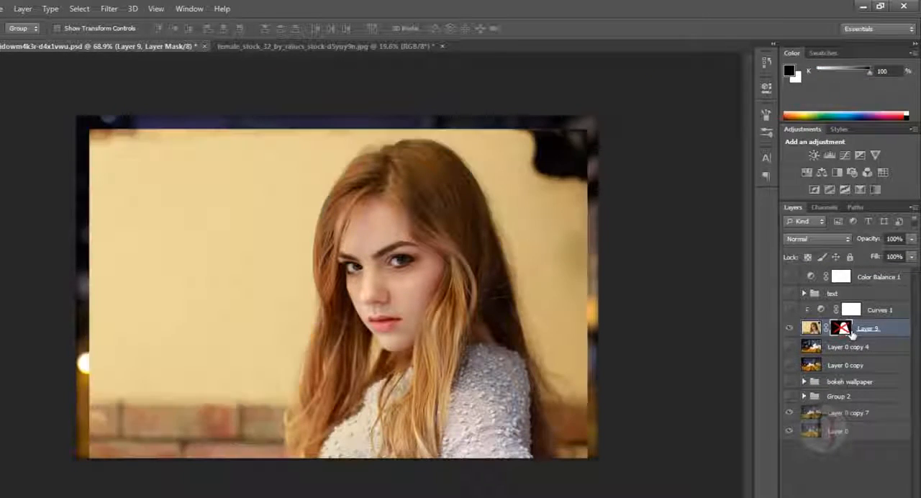
pyautogui.keyDown('shift'); pyautogui.click(851, 334); pyautogui.keyUp('shift')
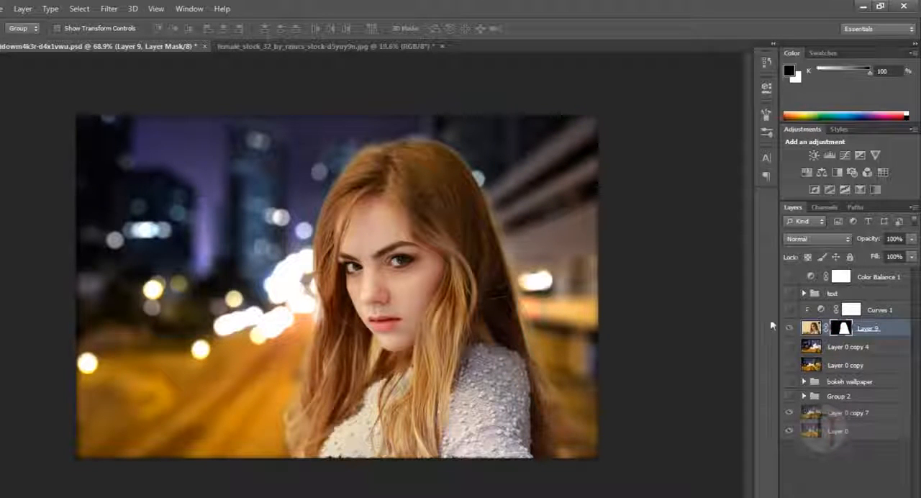
# Turn on the Curves 1 and Color Balance 1 adjustments and the text group over the portrait composite
pyautogui.click(822, 309)
pyautogui.click(790, 310)
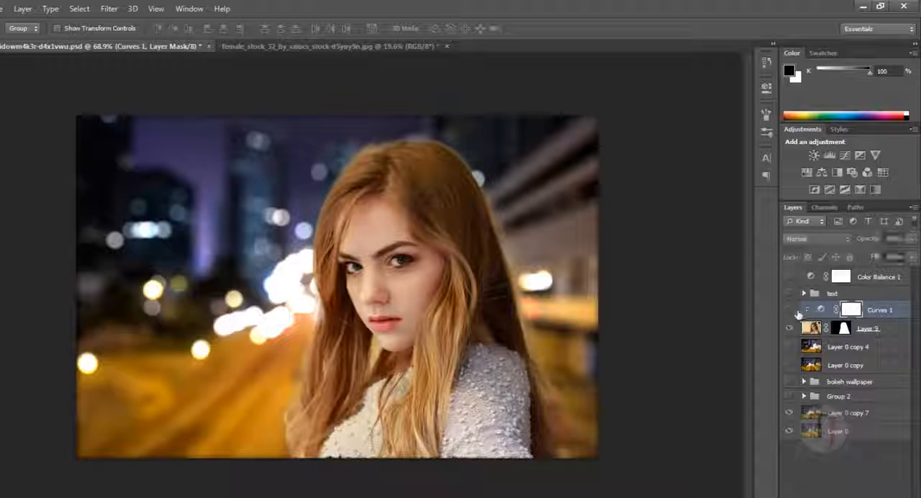
pyautogui.click(791, 278)
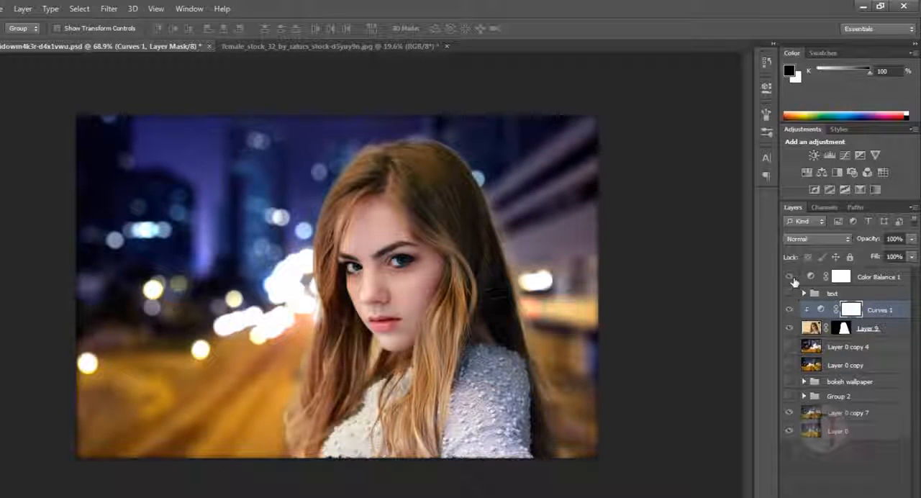
pyautogui.click(791, 295)
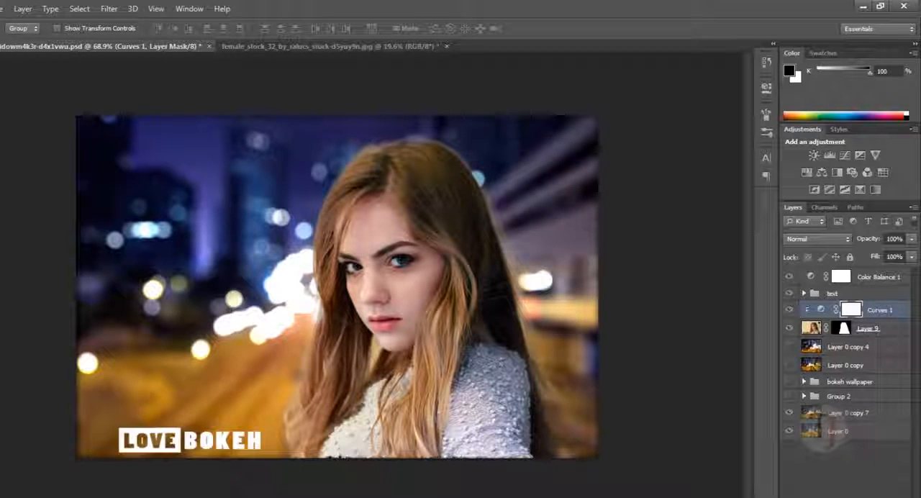
# Widen the canvas evenly on both sides of the composite with the Crop tool
pyautogui.press('c')
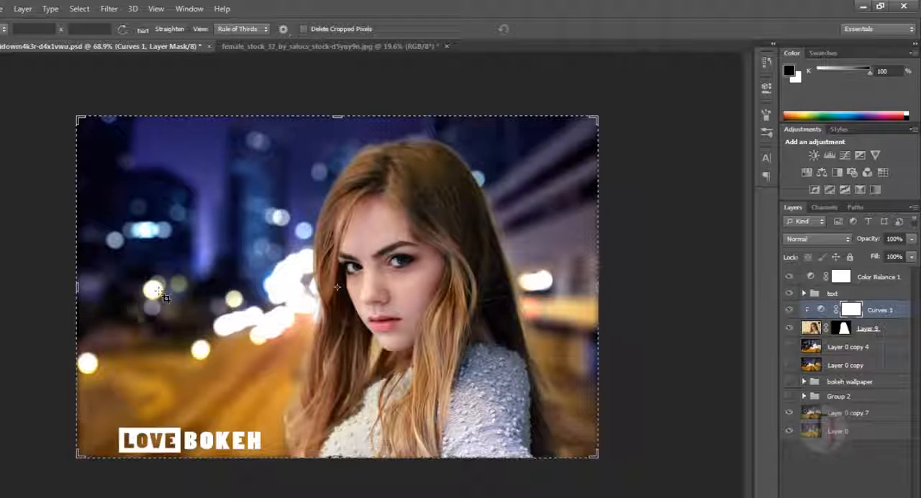
pyautogui.moveTo(72, 292); pyautogui.dragTo(45, 288)
pyautogui.press('Return')
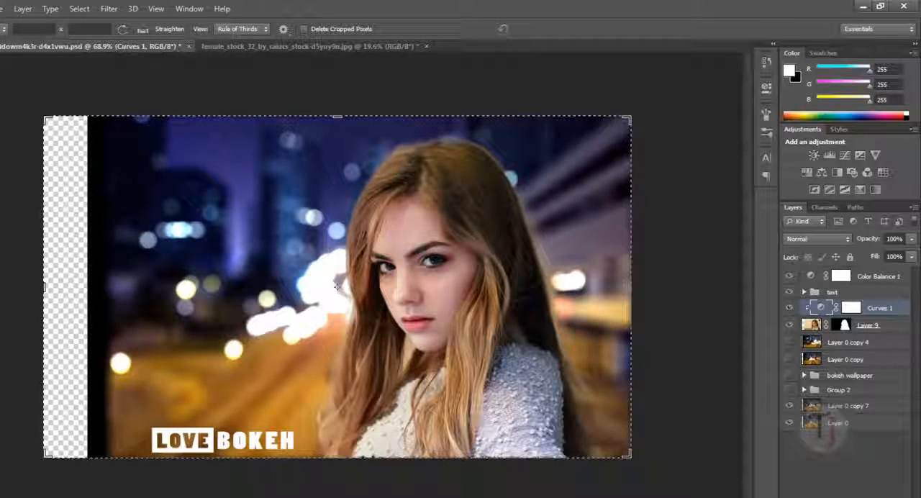
pyautogui.press('v')
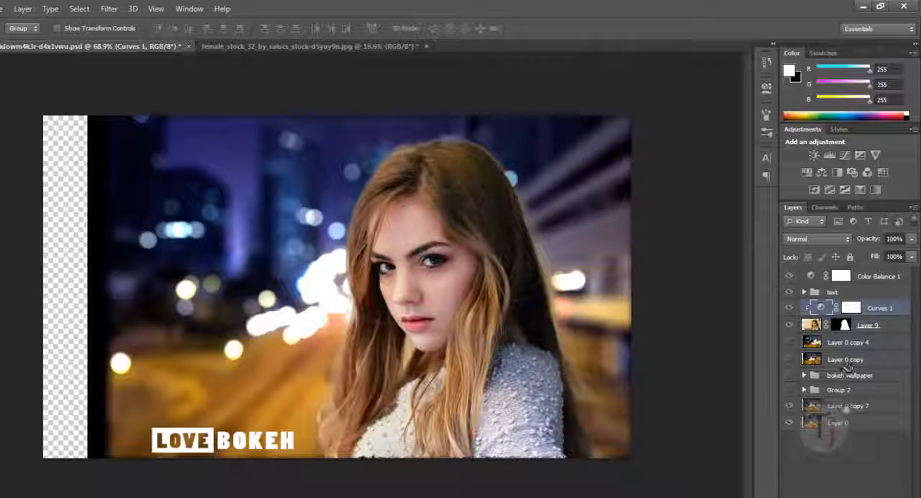
# Select the bokeh street background, Layer 0 copy 7, and check it by hiding and showing it behind the portrait
pyautogui.click(846, 406)
pyautogui.click(791, 407)
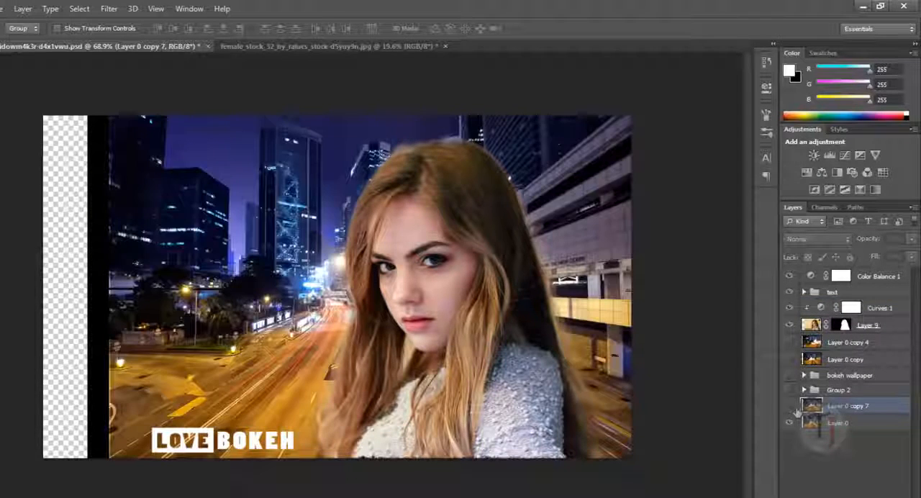
pyautogui.click(791, 407)
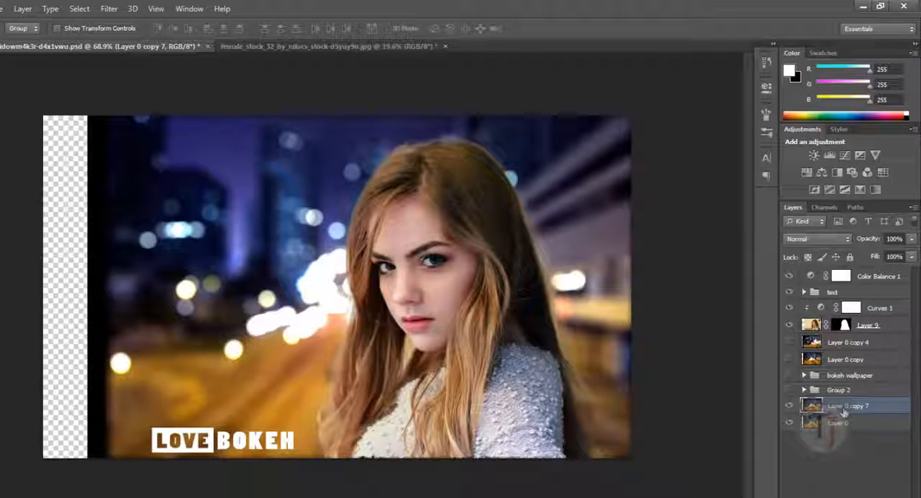
# Enlarge Layer 0 copy 7 to about 200.6% and position it so the bokeh street fills the widened canvas
pyautogui.moveTo(844, 412); pyautogui.dragTo(843, 411)
pyautogui.hotkey('ctrl', 't')
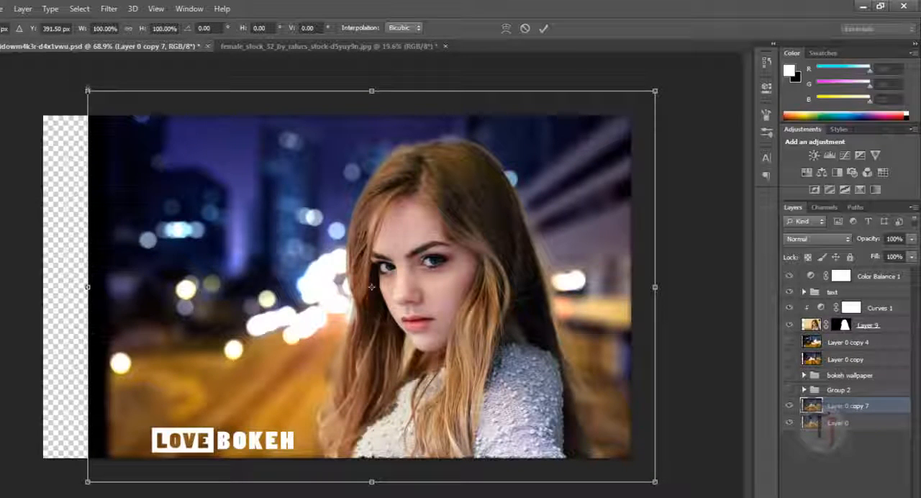
pyautogui.moveTo(88, 91); pyautogui.dragTo(0, 0)
pyautogui.moveTo(319, 290); pyautogui.dragTo(419, 268)
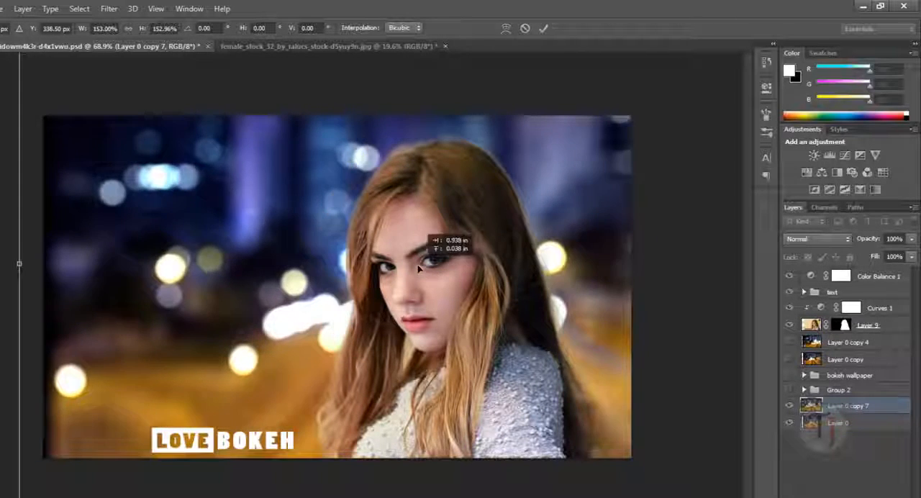
pyautogui.scroll(-5, 259, 271)
pyautogui.moveTo(206, 152); pyautogui.dragTo(148, 113)
pyautogui.scroll(3, 317, 254)
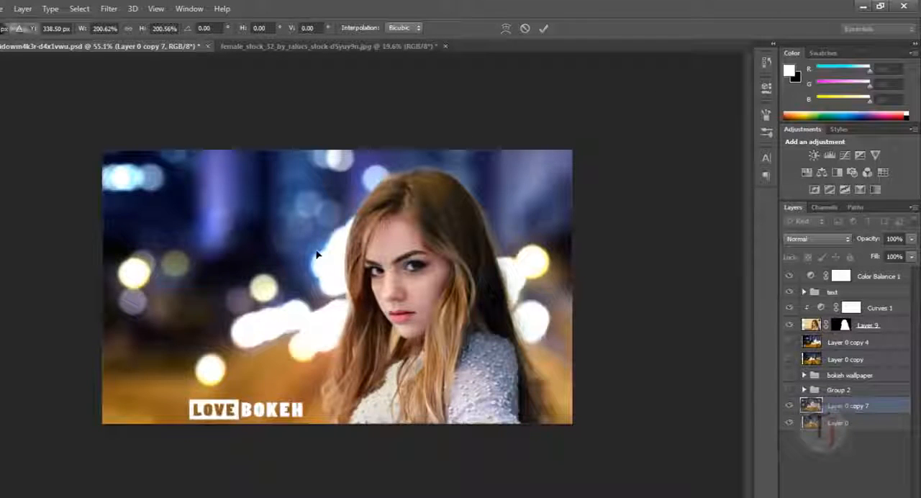
pyautogui.press('Return')
# Move the enlarged bokeh background slightly right and down behind the portrait
pyautogui.moveTo(301, 255); pyautogui.dragTo(337, 280)
pyautogui.scroll(5, 338, 286)
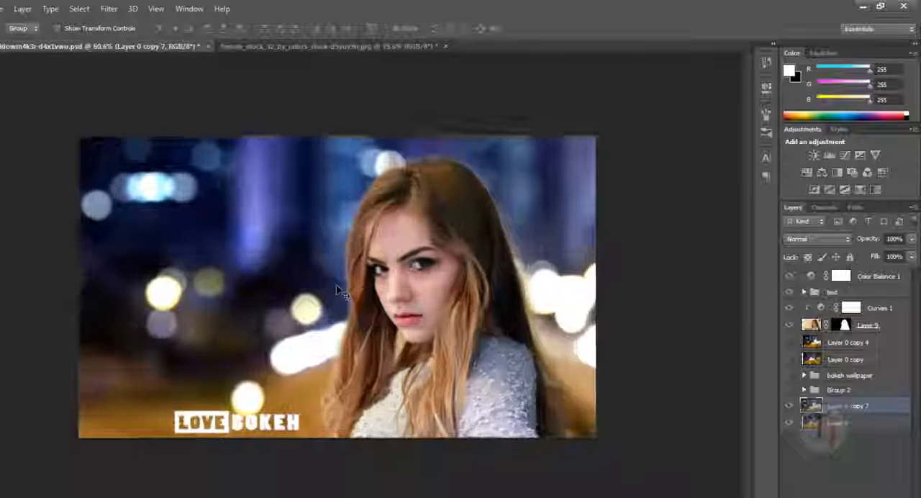
pyautogui.moveTo(324, 312); pyautogui.dragTo(324, 297)
pyautogui.scroll(-5, 325, 305)
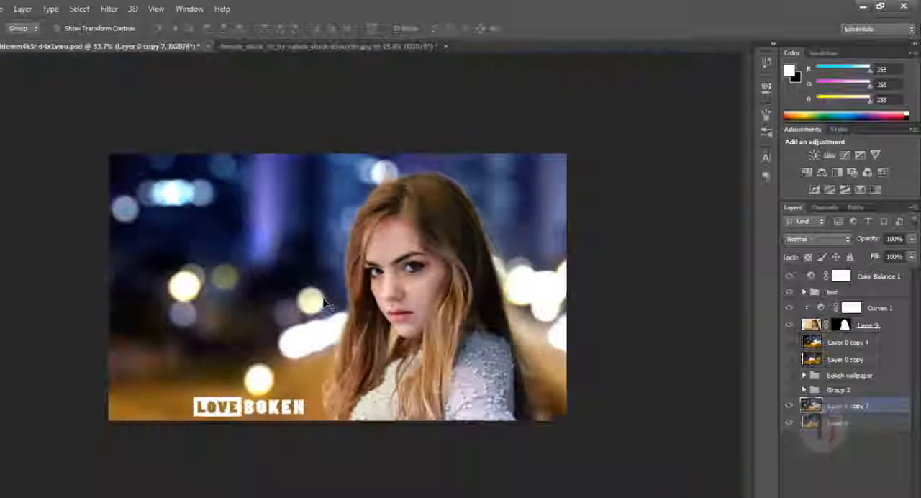
# Inspect the finished portrait composite in full-screen mode and close up, and return to the standard view fitted on screen
pyautogui.press('f')
pyautogui.press('f')
pyautogui.scroll(6, 384, 292)
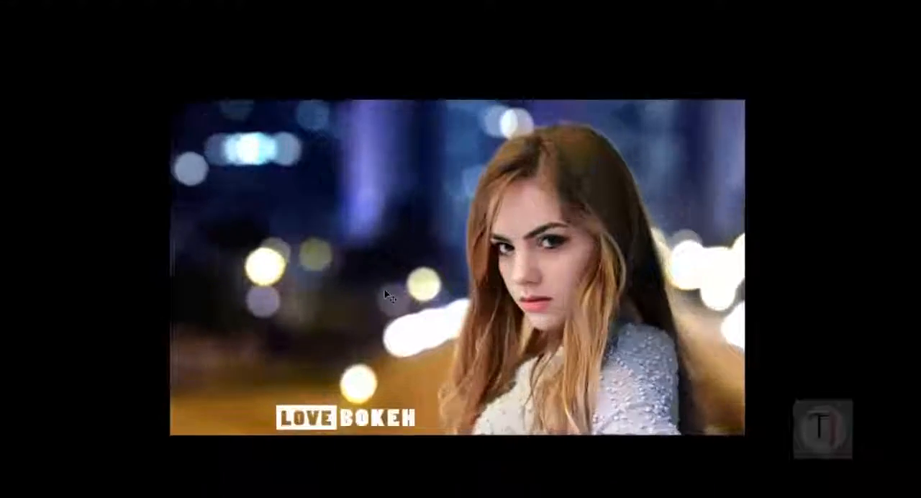
pyautogui.scroll(4, 432, 295)
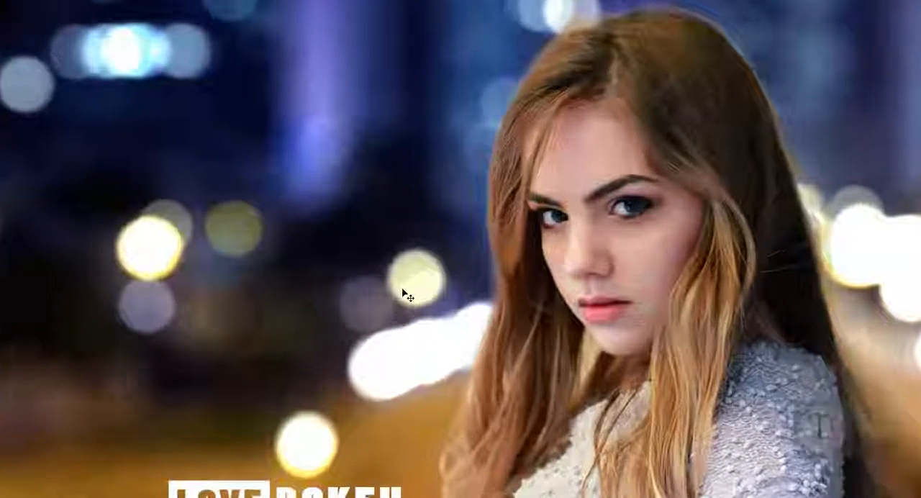
pyautogui.moveTo(408, 295); pyautogui.dragTo(410, 288)
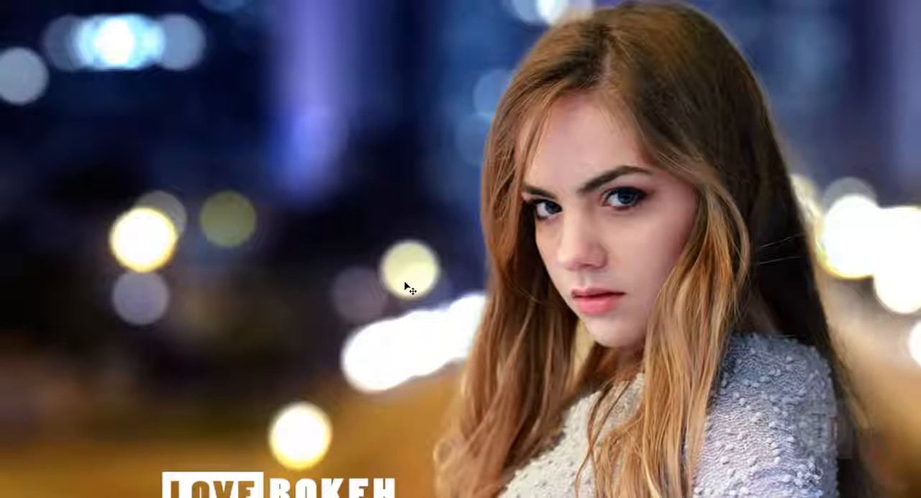
pyautogui.press('f')
pyautogui.hotkey('ctrl', '0')
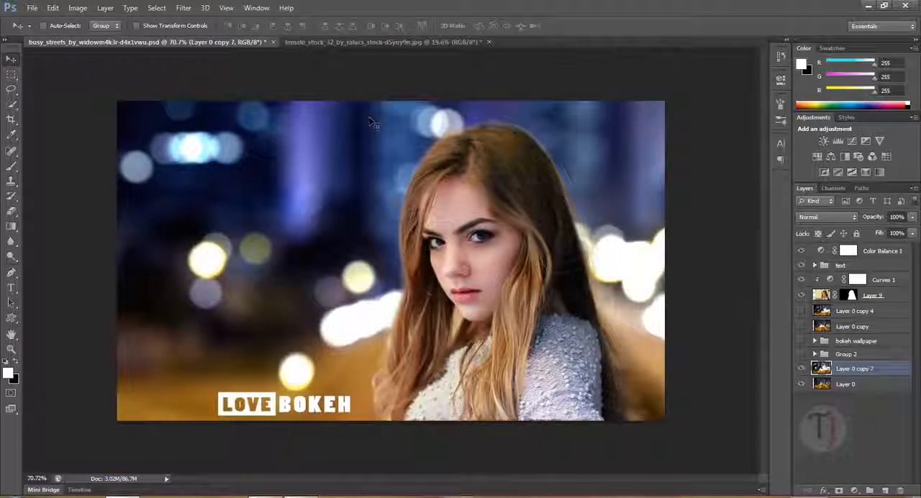
# Compare the original female stock photo with the finished bokeh composite, inspecting the composite close up and as a whole
pyautogui.click(386, 42)
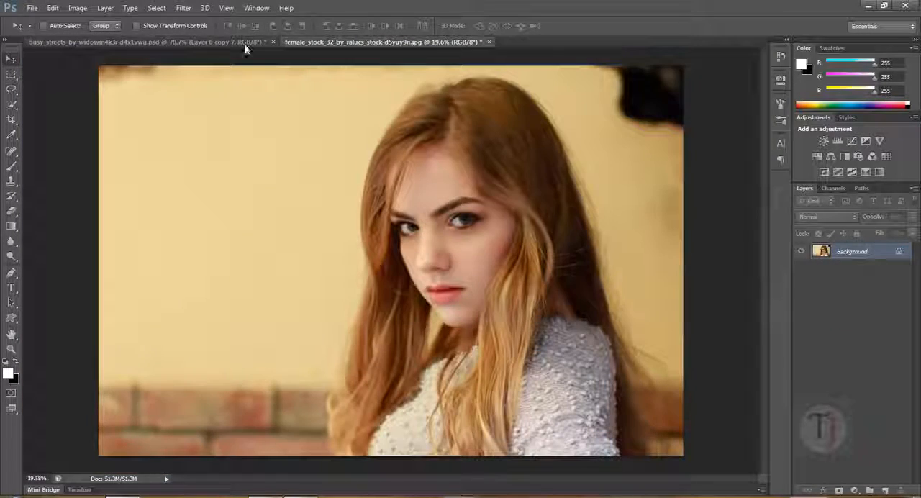
pyautogui.click(246, 44)
pyautogui.hotkey('ctrl', '+')
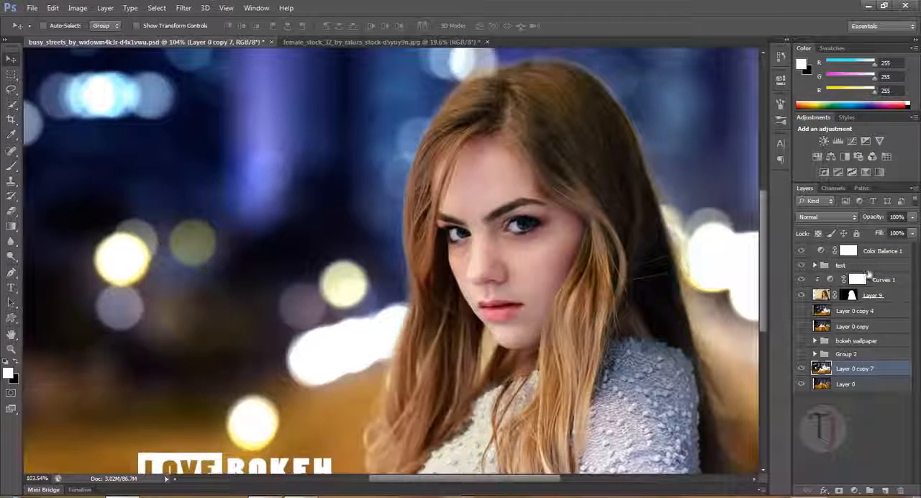
pyautogui.hotkey('ctrl', '-')
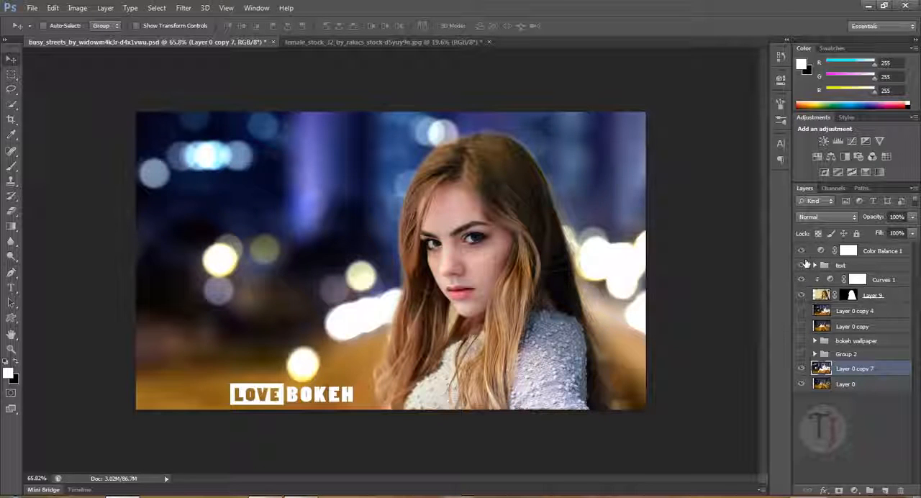
# Hide the portrait, text, adjustment layers and Layer 0 copy 7, and show only the Group 2 bokeh wallpaper above Layer 0
pyautogui.moveTo(805, 288); pyautogui.dragTo(803, 297)
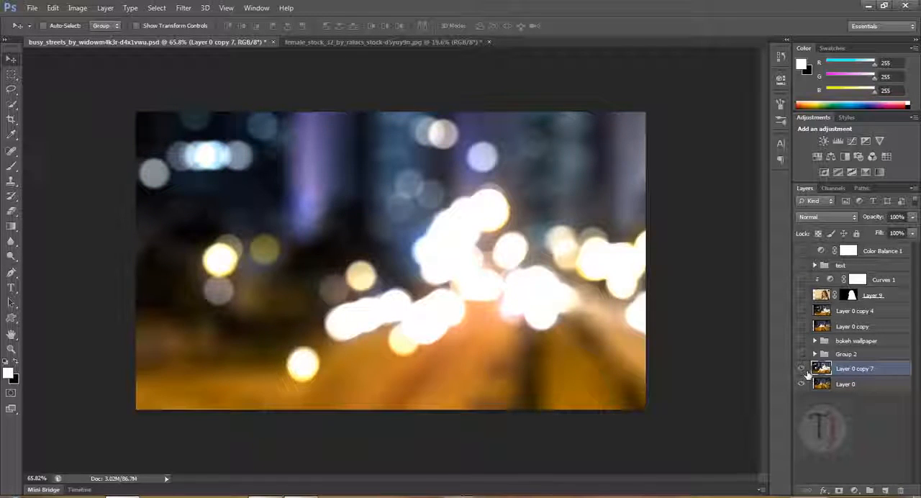
pyautogui.click(802, 369)
pyautogui.click(802, 354)
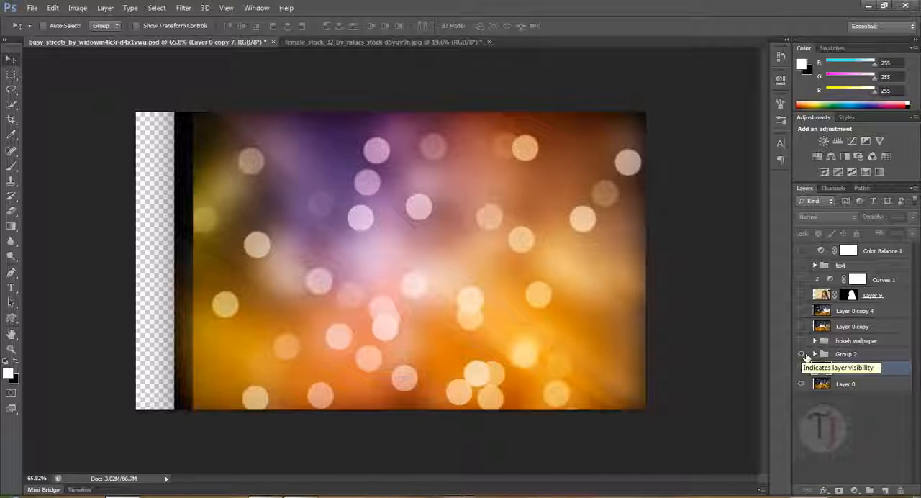
# Crop the transparent strip and black edge off the left side of the canvas, and return to the Move tool
pyautogui.click(10, 119)
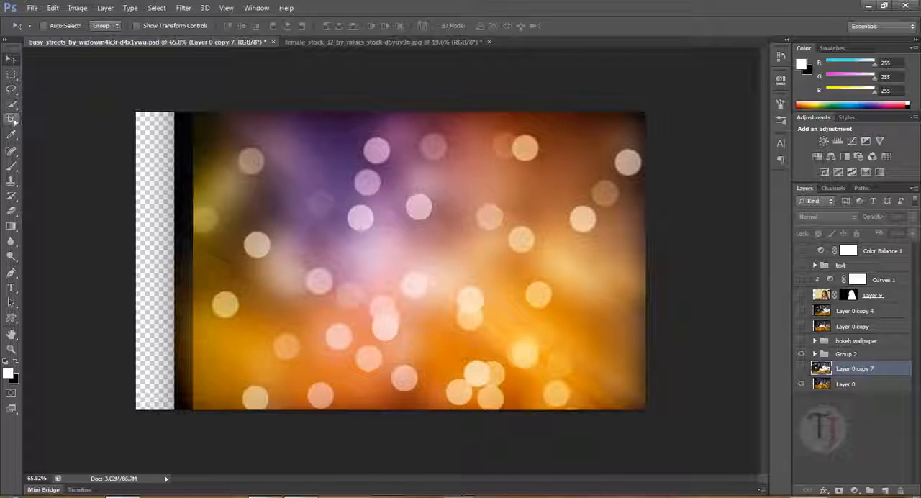
pyautogui.moveTo(139, 261); pyautogui.dragTo(170, 266)
pyautogui.press('Return')
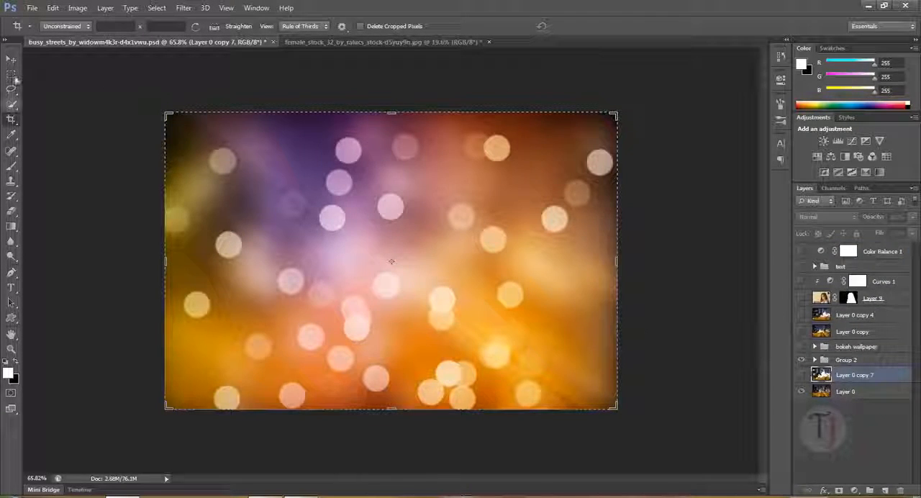
pyautogui.press('v')
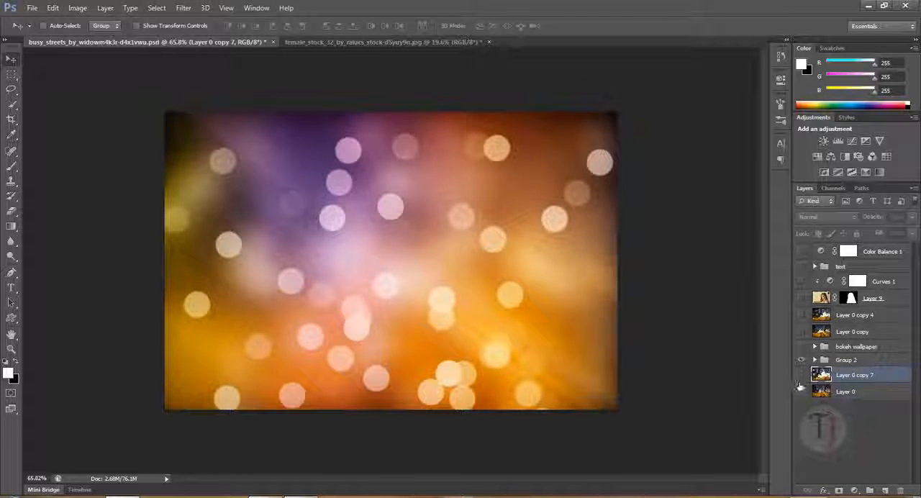
# Hide Group 2 and compare the blurred street backgrounds Layer 0 copy 7 and Layer 0 copy by showing each in turn
pyautogui.click(801, 390)
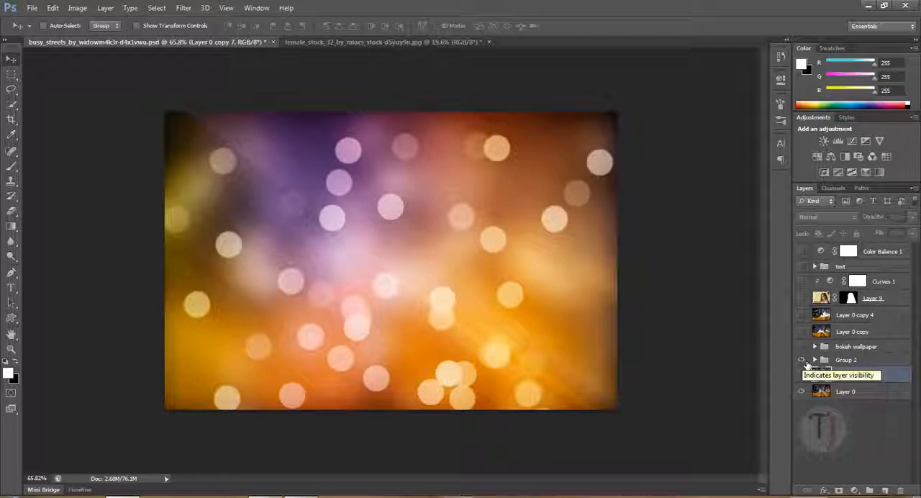
pyautogui.click(802, 374)
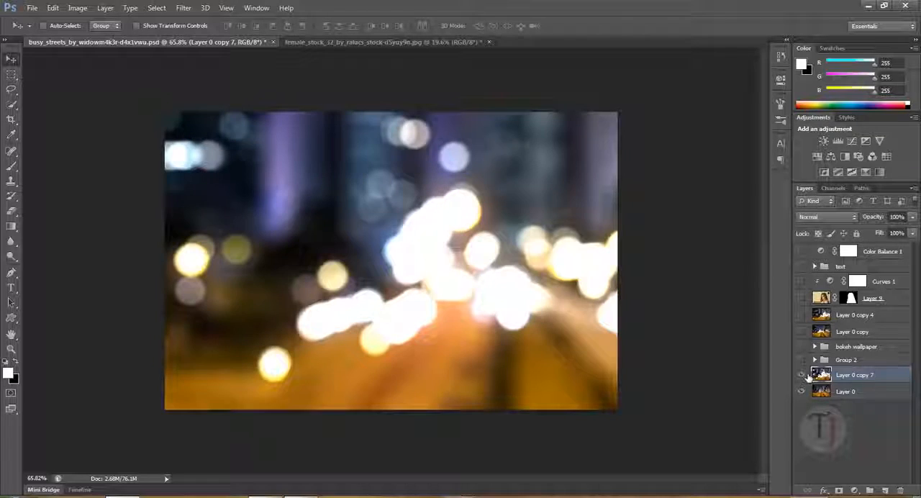
pyautogui.click(802, 375)
pyautogui.click(805, 332)
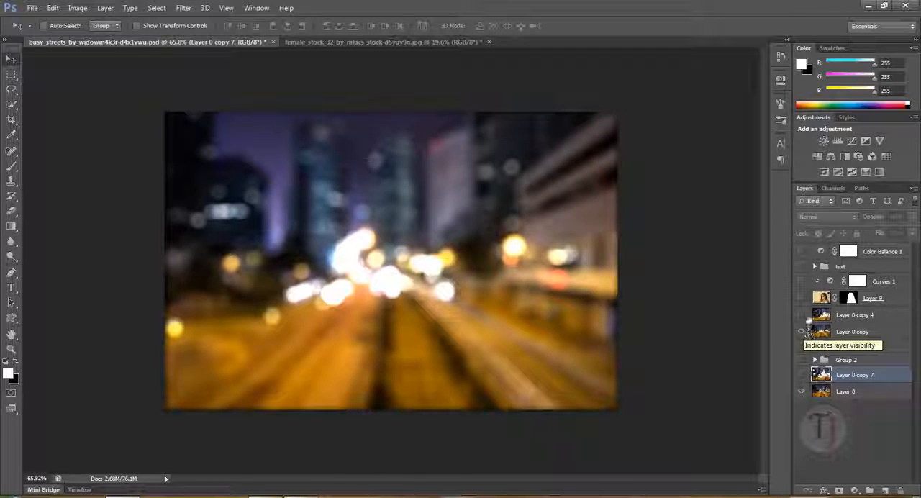
# Show the portrait, Curves, text and Color Balance layers again, with Layer 0 copy 7 visible as the background and Layer 0 copy hidden
pyautogui.moveTo(806, 294); pyautogui.dragTo(805, 252)
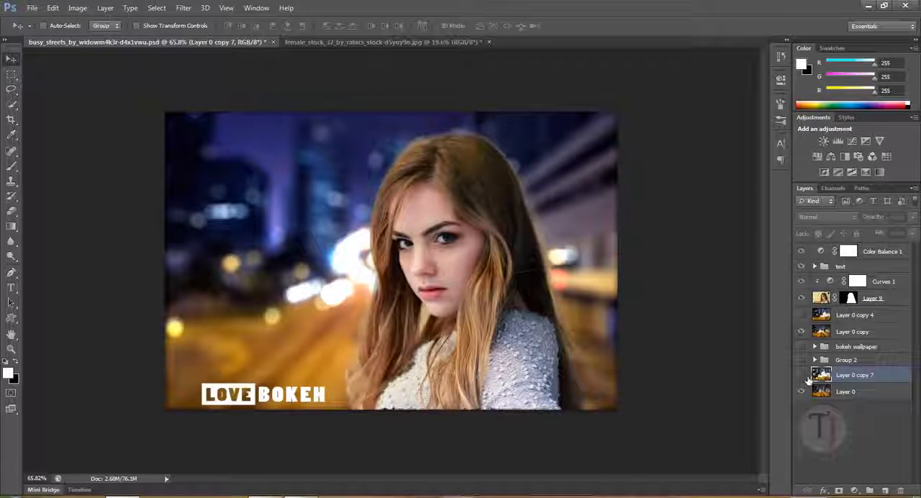
pyautogui.click(804, 376)
pyautogui.click(805, 334)
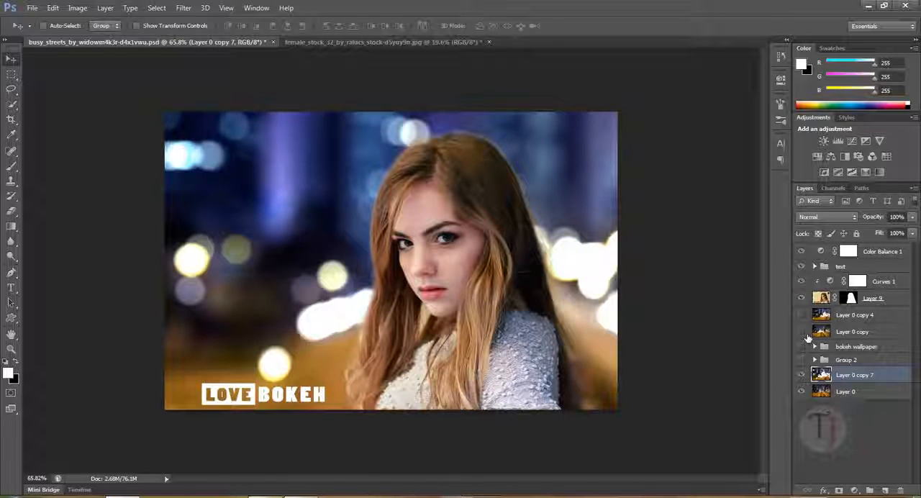